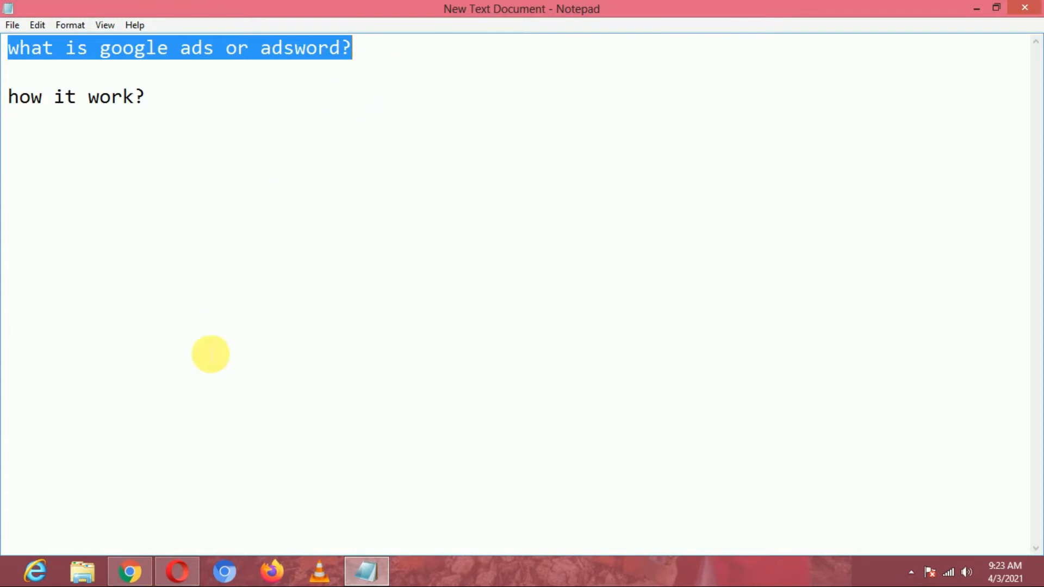
- Switch to the Notepad notes and highlight the question "how it work?"
{"action": "left_click", "coordinate": [133, 577]}
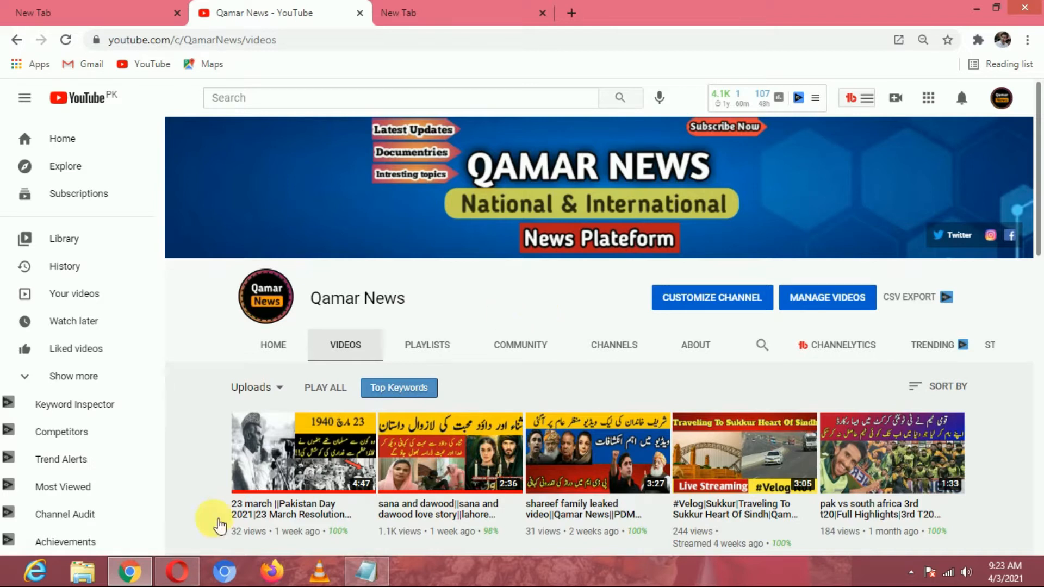
{"action": "left_click", "coordinate": [392, 576]}
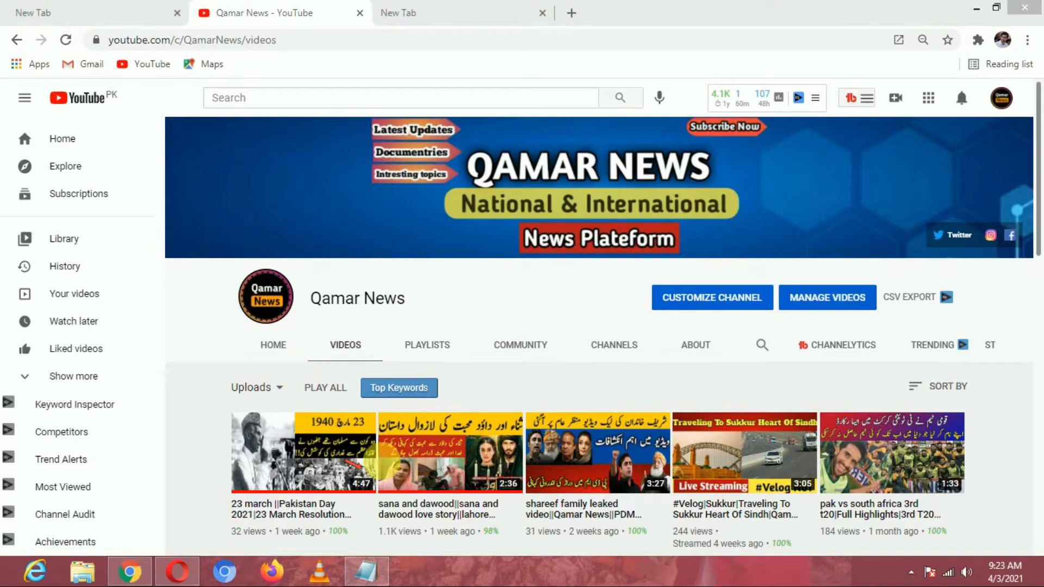
{"action": "left_click", "coordinate": [366, 570]}
{"action": "left_click_drag", "start_coordinate": [146, 98], "coordinate": [7, 98]}
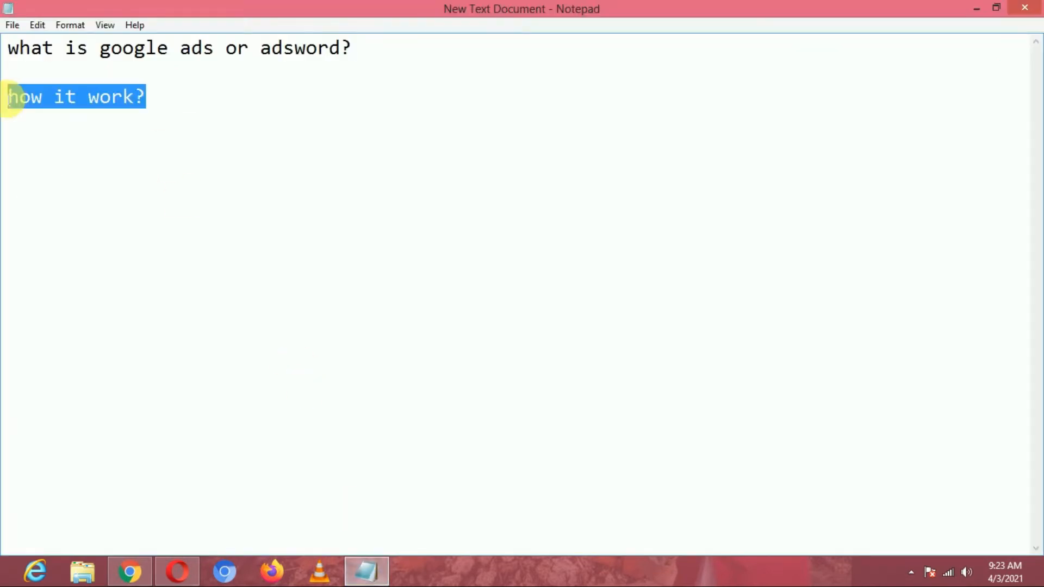
- Switch to Chrome, search Google for "google ads" and open the Google Ads Pakistan result
{"action": "left_click", "coordinate": [133, 580]}
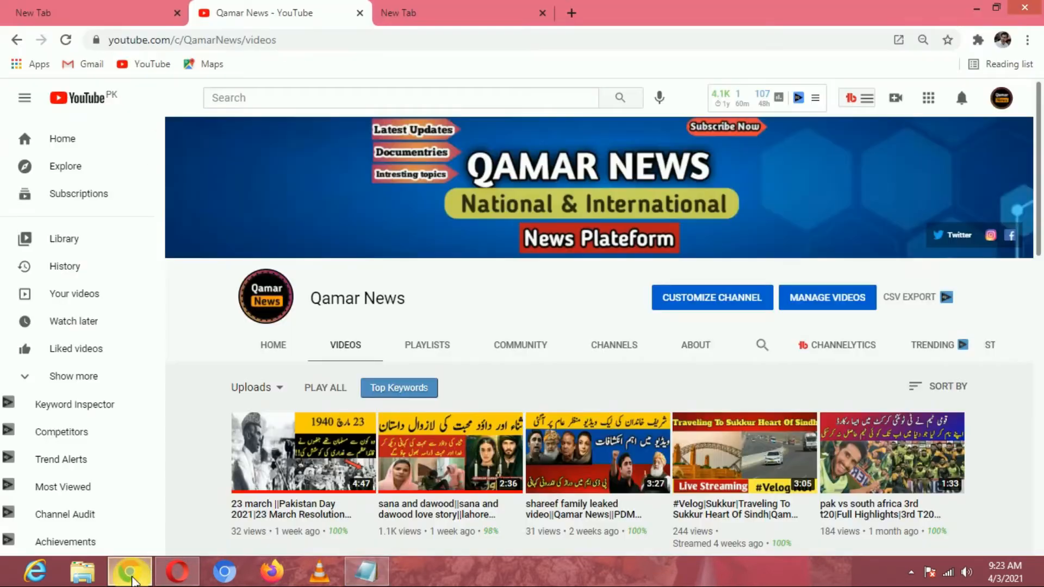
{"action": "left_click", "coordinate": [105, 7]}
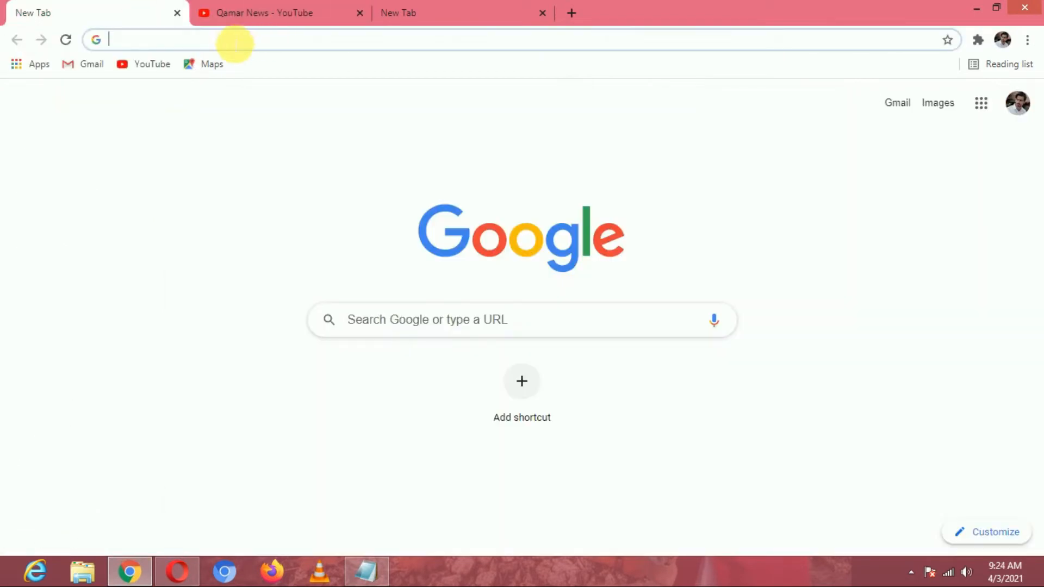
{"action": "left_click", "coordinate": [230, 46]}
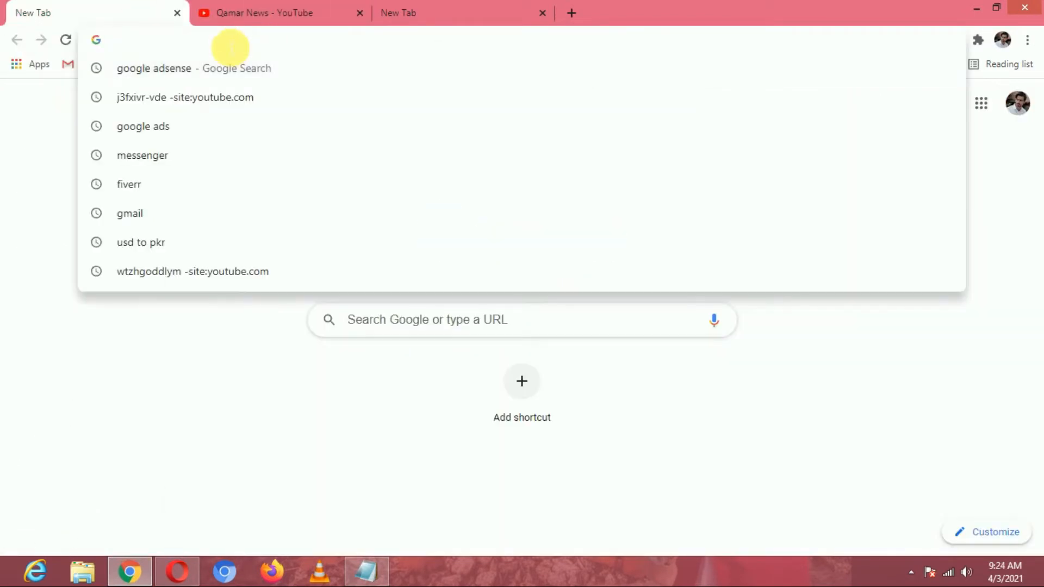
{"action": "type", "text": "google ads"}
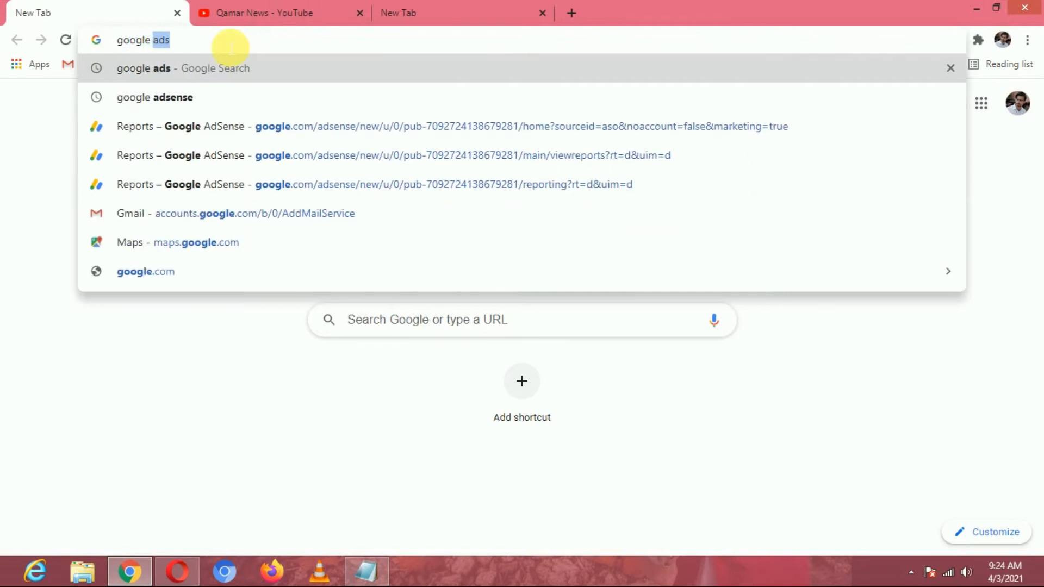
{"action": "left_click", "coordinate": [194, 67]}
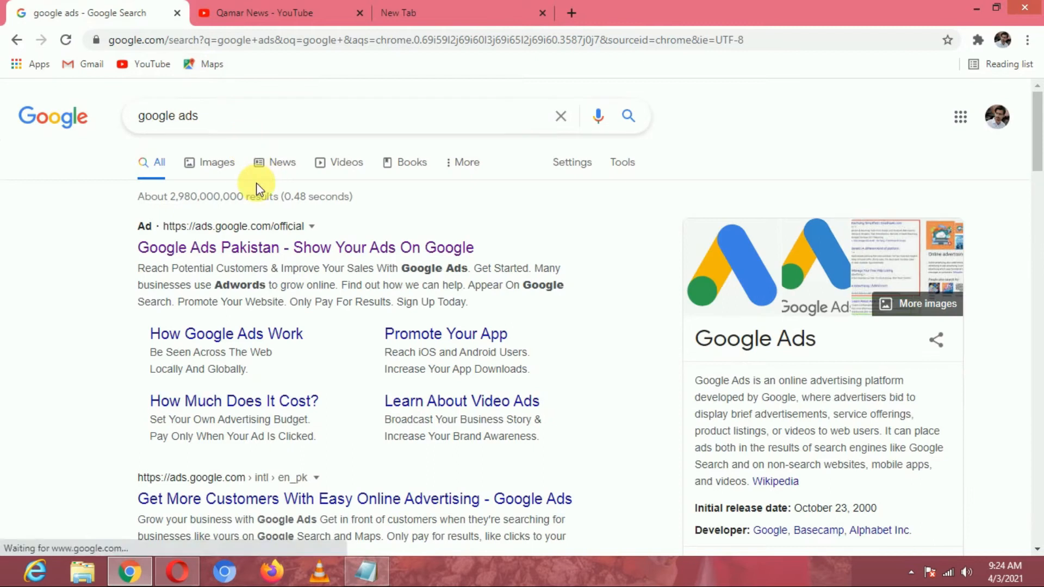
{"action": "left_click", "coordinate": [226, 255]}
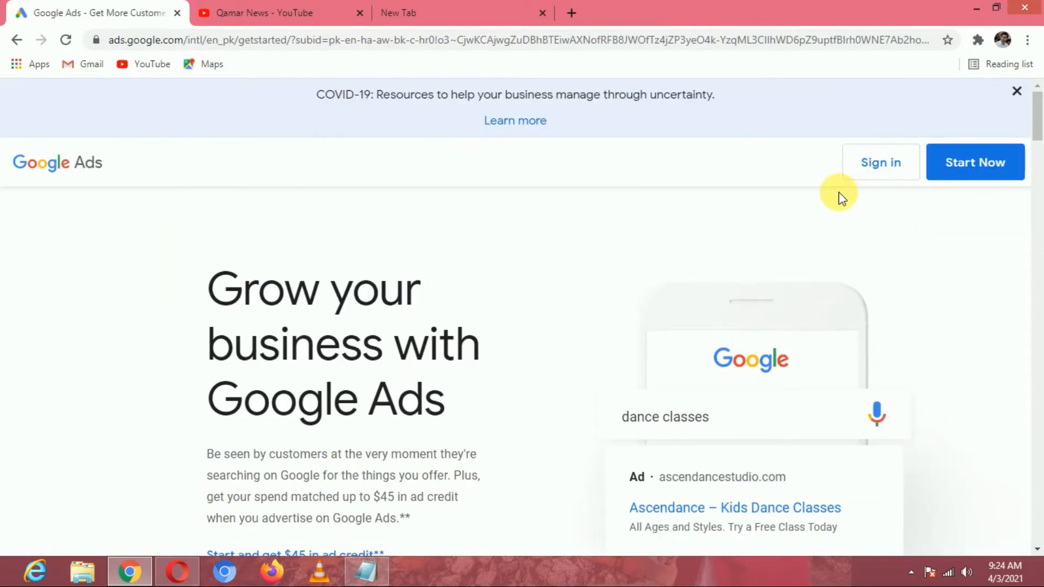
- Sign in to Google Ads with a different Google account and dismiss the account protection notice
{"action": "left_click", "coordinate": [874, 166]}
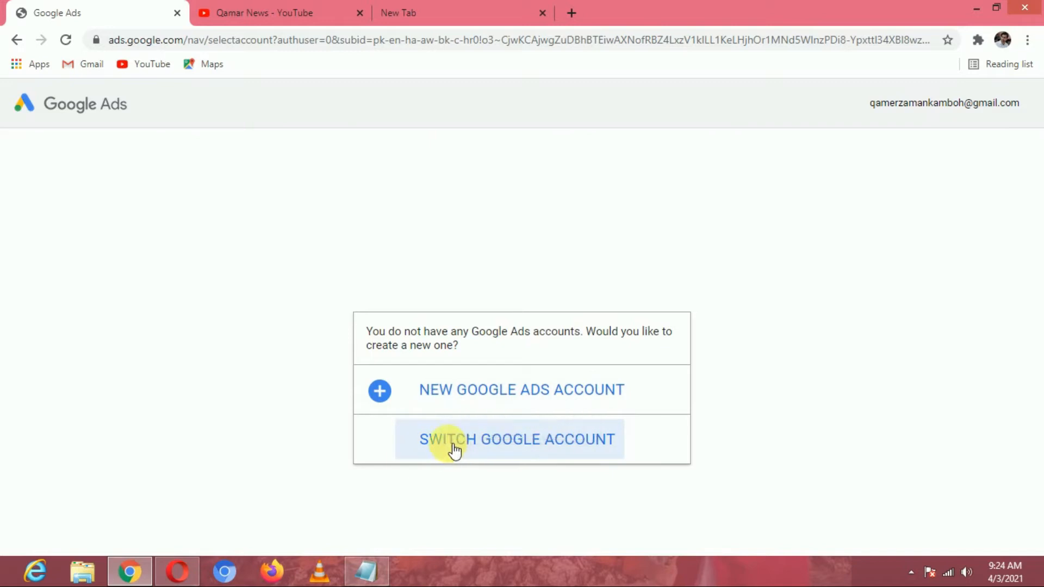
{"action": "left_click", "coordinate": [481, 446]}
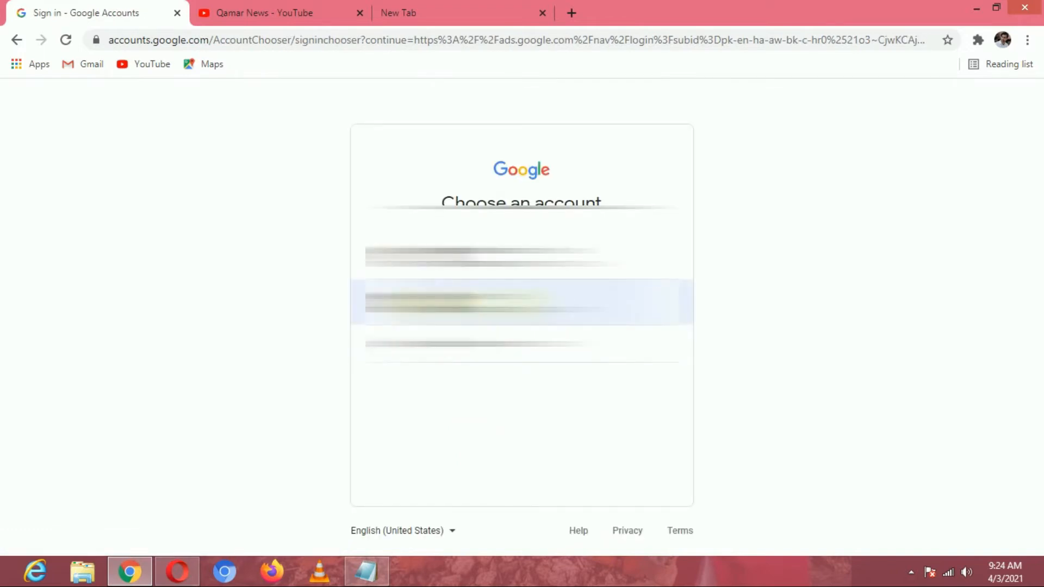
{"action": "left_click", "coordinate": [521, 302]}
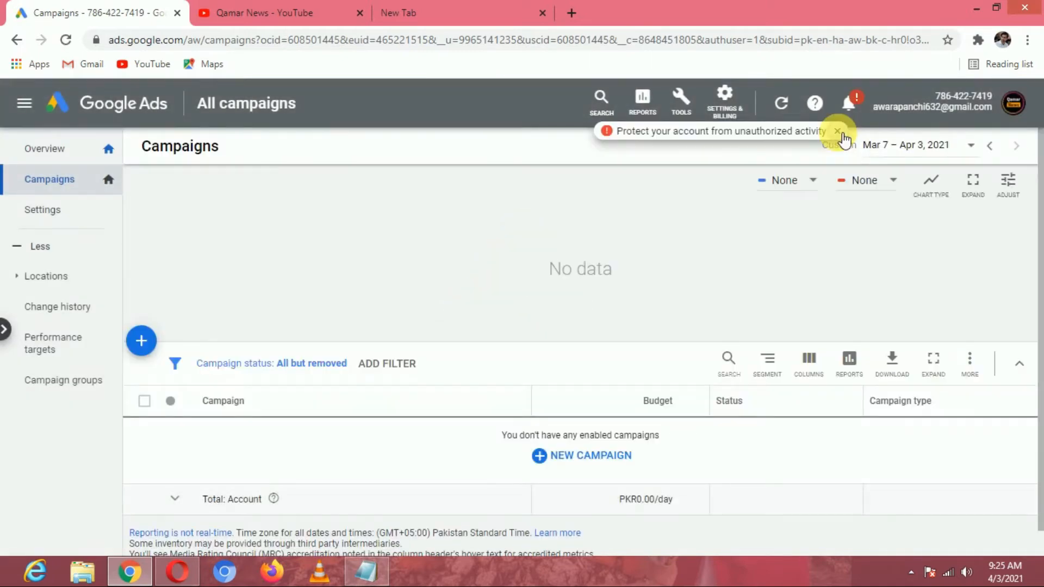
{"action": "left_click", "coordinate": [838, 132]}
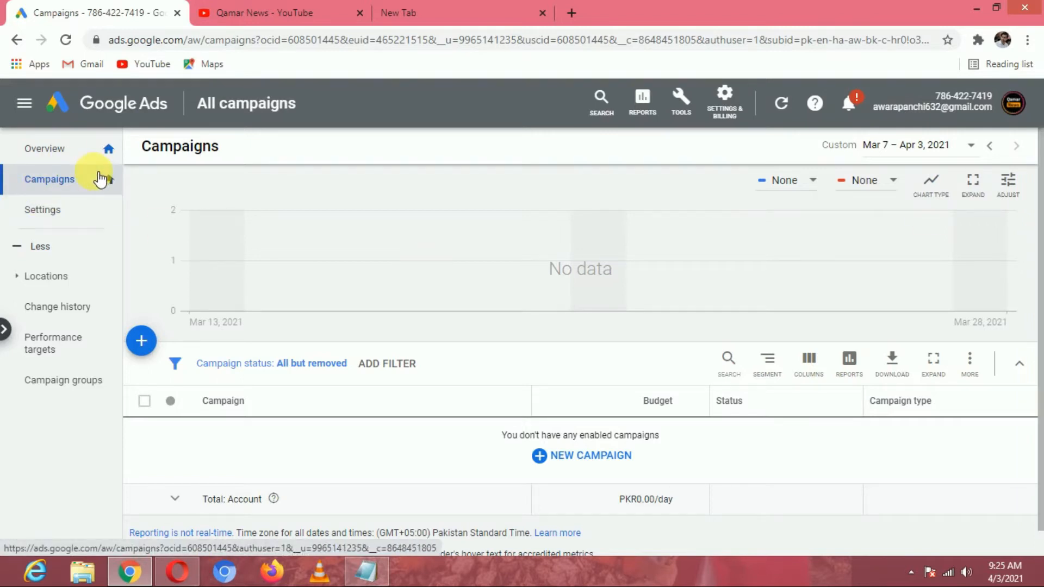
{"action": "left_click", "coordinate": [681, 111]}
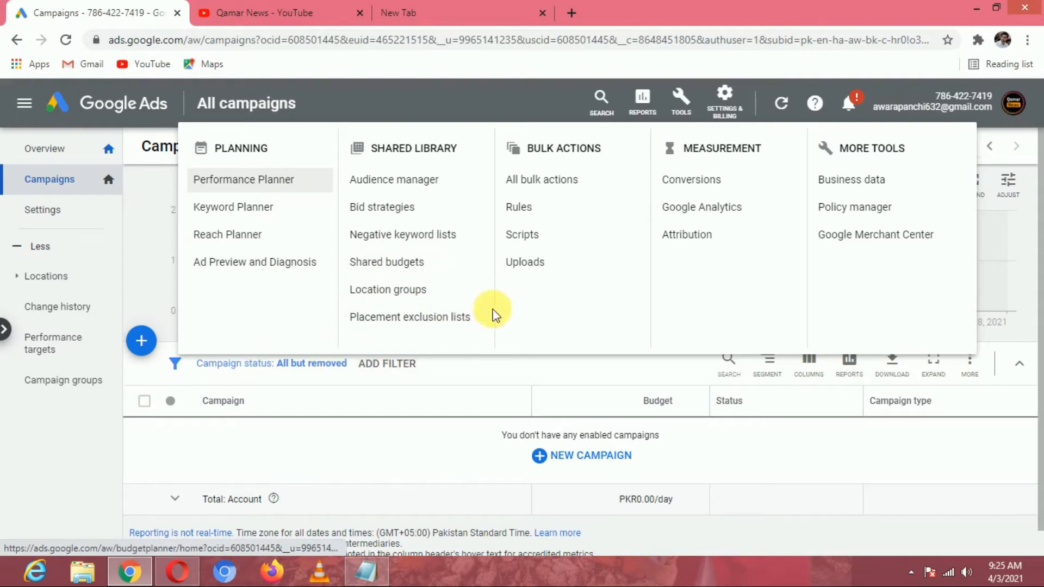
{"action": "left_click", "coordinate": [422, 461]}
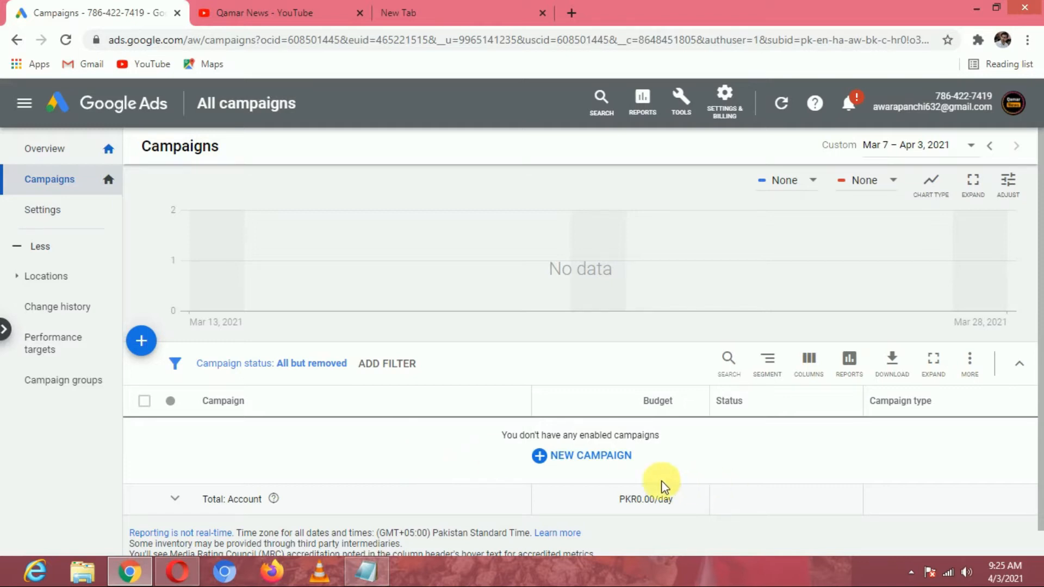
- Start a new campaign without a goal's guidance, choosing the Video type and the Custom video campaign subtype
{"action": "left_click", "coordinate": [562, 463]}
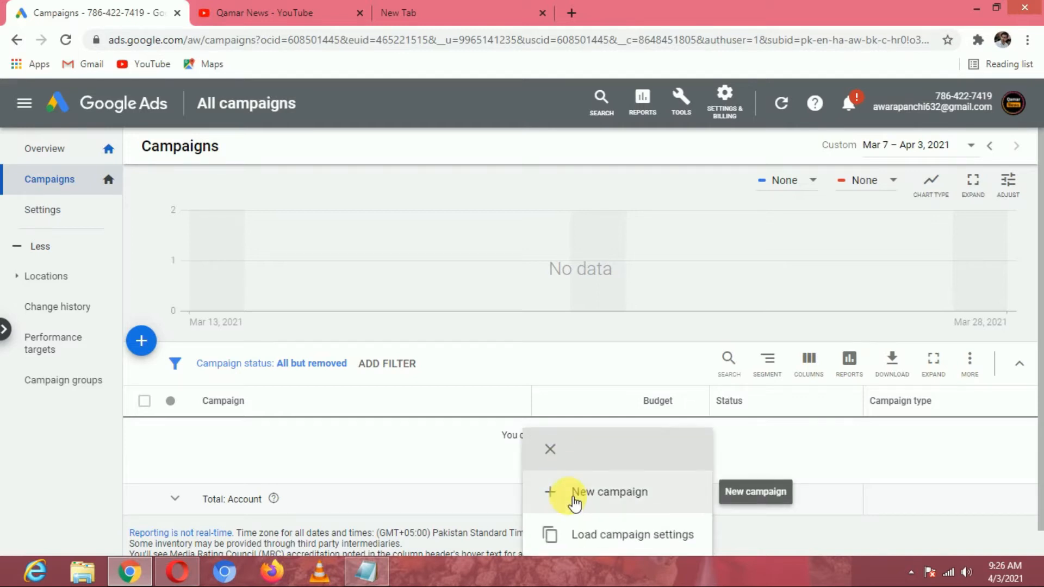
{"action": "left_click", "coordinate": [598, 507]}
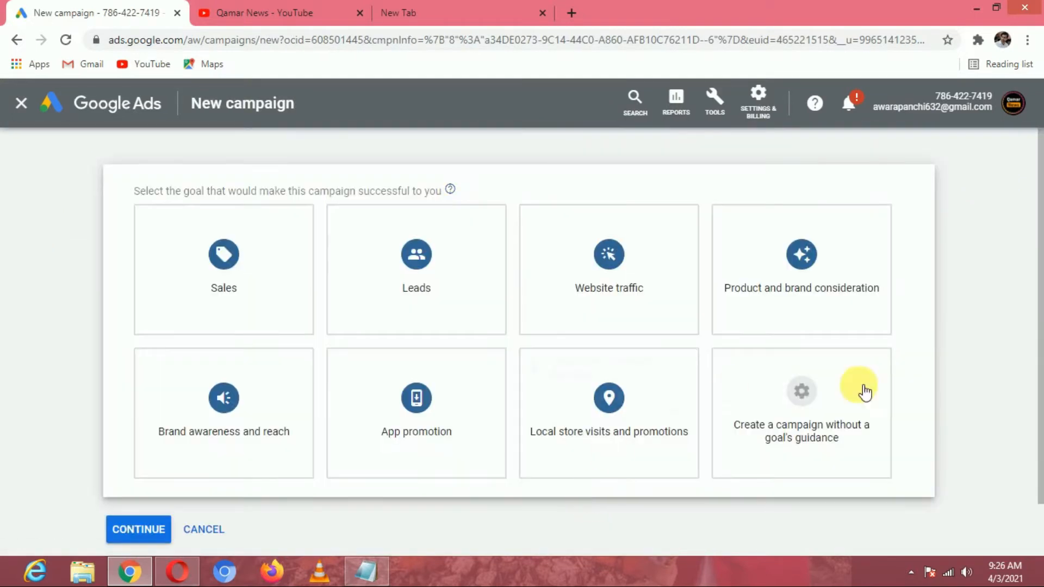
{"action": "scroll", "coordinate": [1040, 316], "scroll_direction": "down", "scroll_amount": 1}
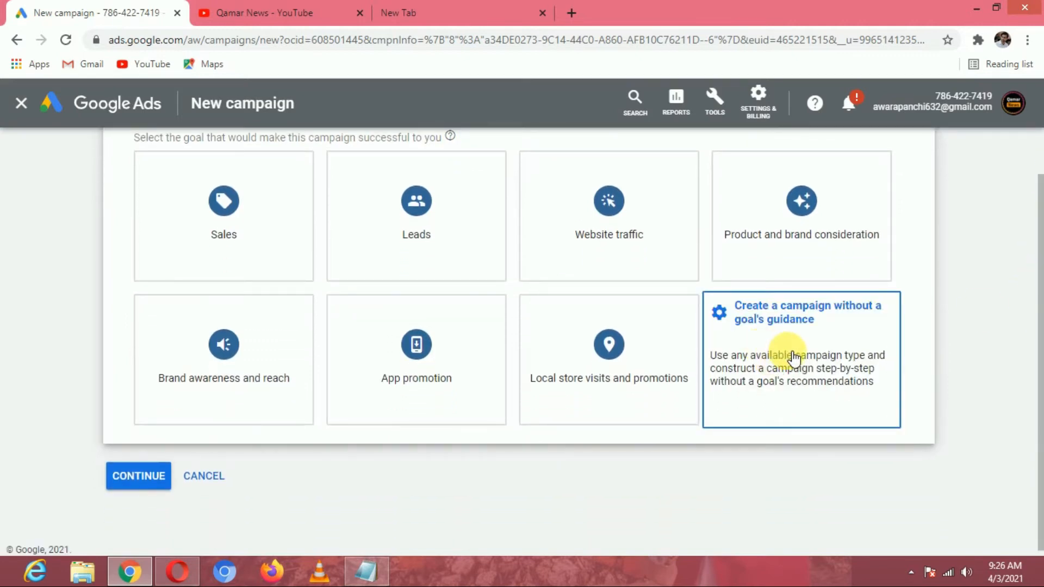
{"action": "left_click", "coordinate": [794, 359]}
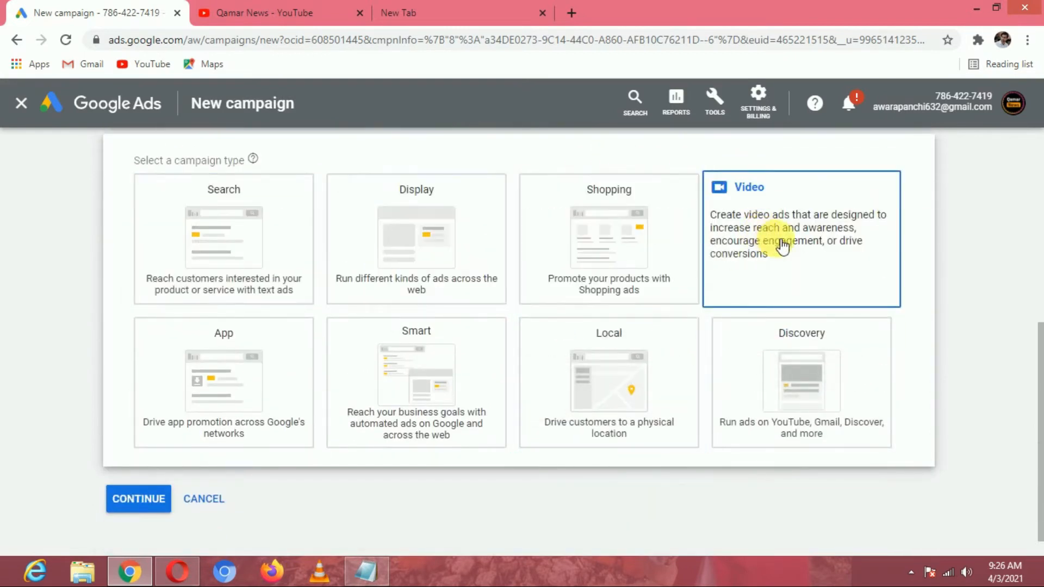
{"action": "left_click", "coordinate": [785, 247]}
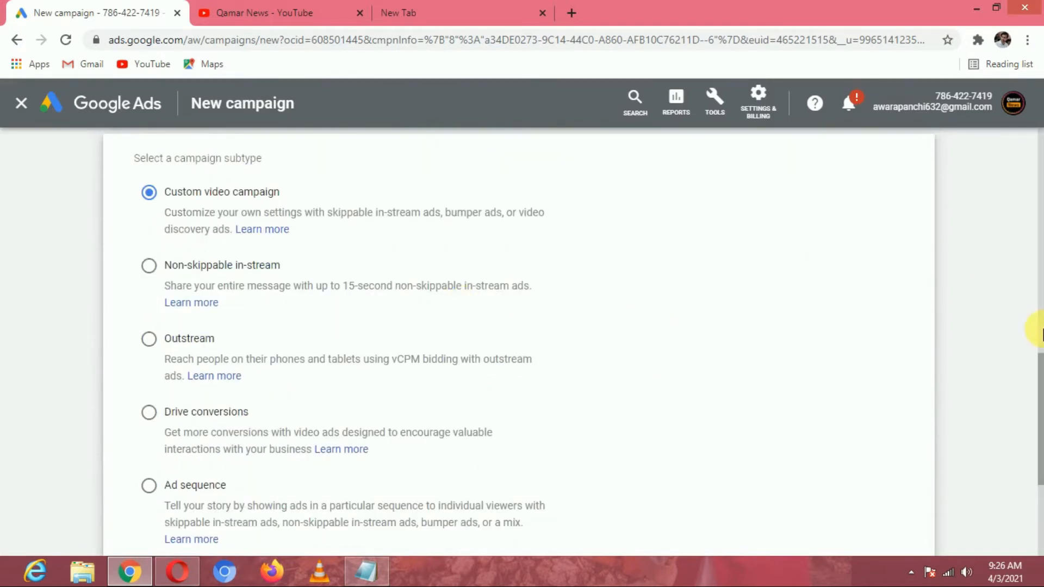
{"action": "left_click_drag", "start_coordinate": [1039, 404], "coordinate": [1039, 473]}
- Remove the date from the campaign name, leaving "Video Custom -"
{"action": "left_click_drag", "start_coordinate": [1040, 202], "coordinate": [1040, 176]}
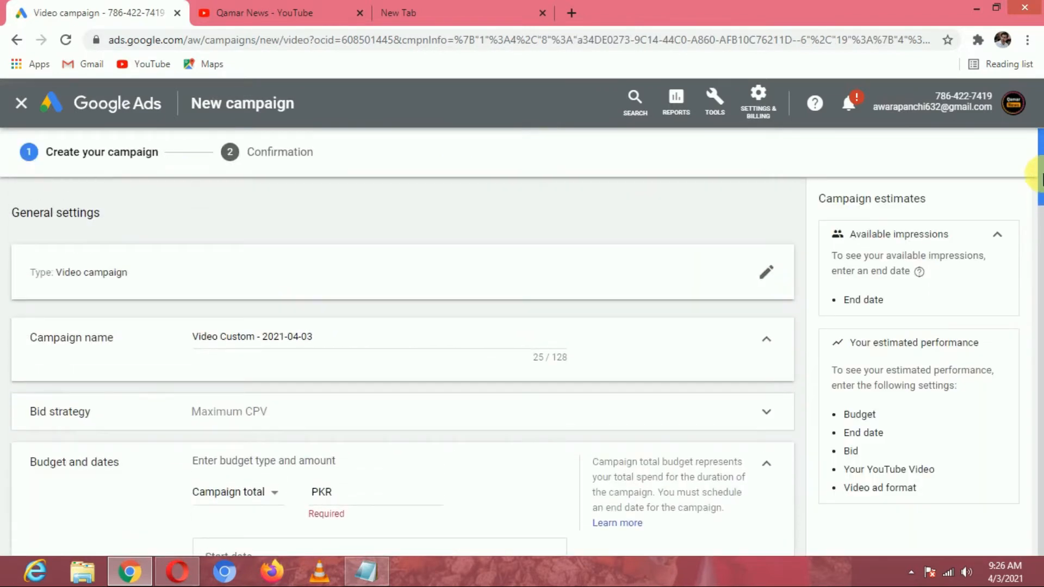
{"action": "left_click", "coordinate": [351, 347]}
{"action": "key", "text": "BackSpace"}
{"action": "key", "text": "BackSpace"}
{"action": "key", "text": "BackSpace"}
{"action": "key", "text": "BackSpace"}
{"action": "key", "text": "BackSpace"}
{"action": "key", "text": "BackSpace"}
{"action": "key", "text": "BackSpace"}
{"action": "key", "text": "BackSpace"}
{"action": "key", "text": "BackSpace"}
{"action": "key", "text": "BackSpace"}
{"action": "key", "text": "BackSpace"}
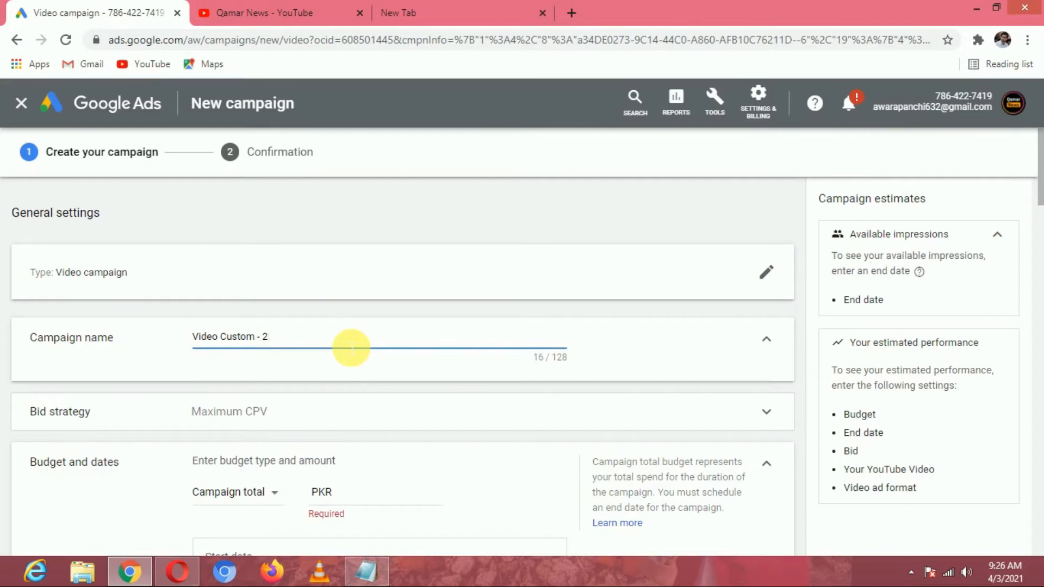
- Review the bid strategy settings and set the campaign total budget to PKR 10,000
{"action": "left_click", "coordinate": [258, 414]}
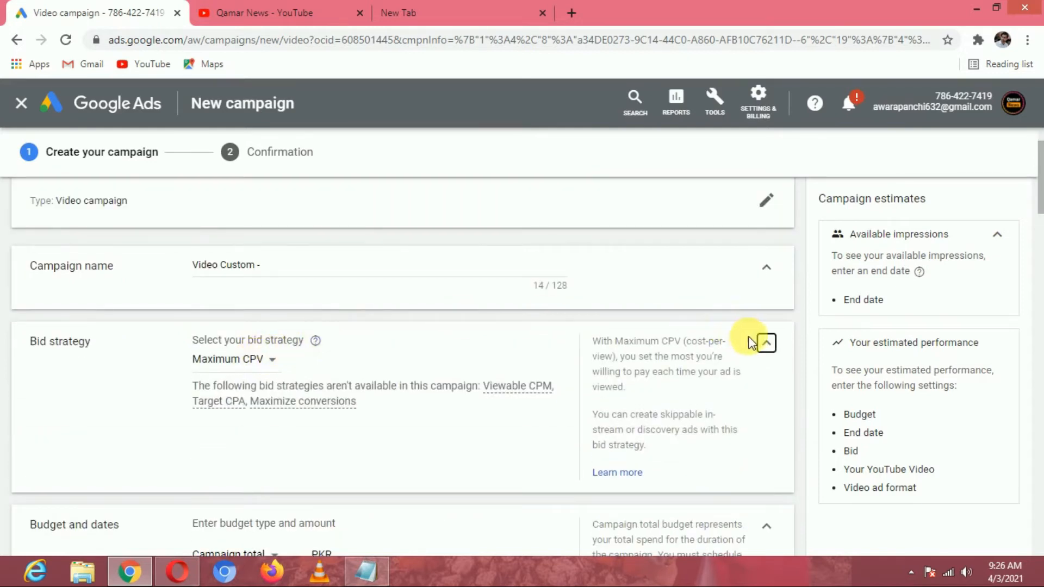
{"action": "left_click", "coordinate": [766, 343]}
{"action": "left_click_drag", "start_coordinate": [1039, 205], "coordinate": [1038, 220]}
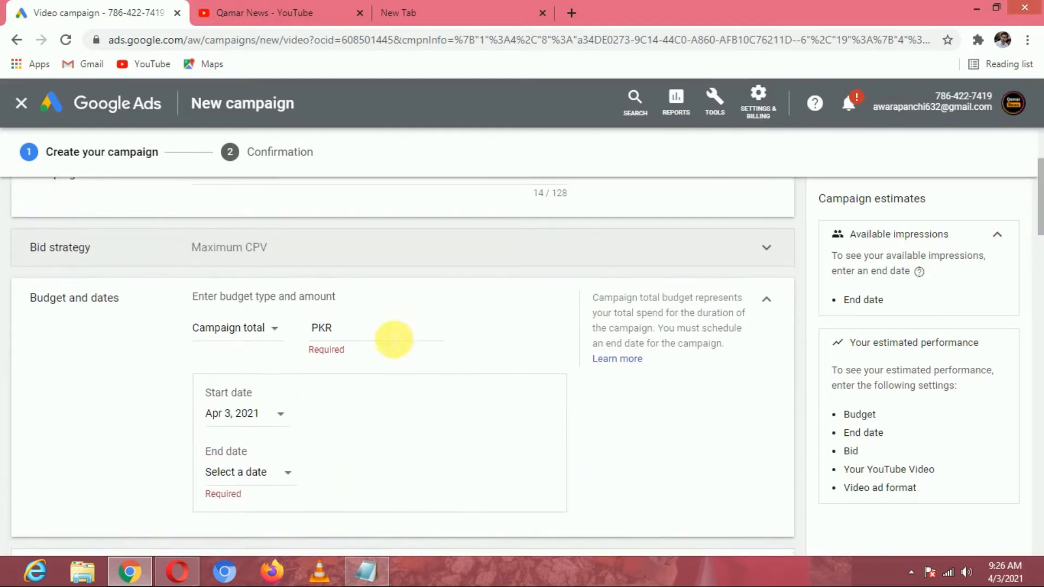
{"action": "left_click", "coordinate": [389, 337]}
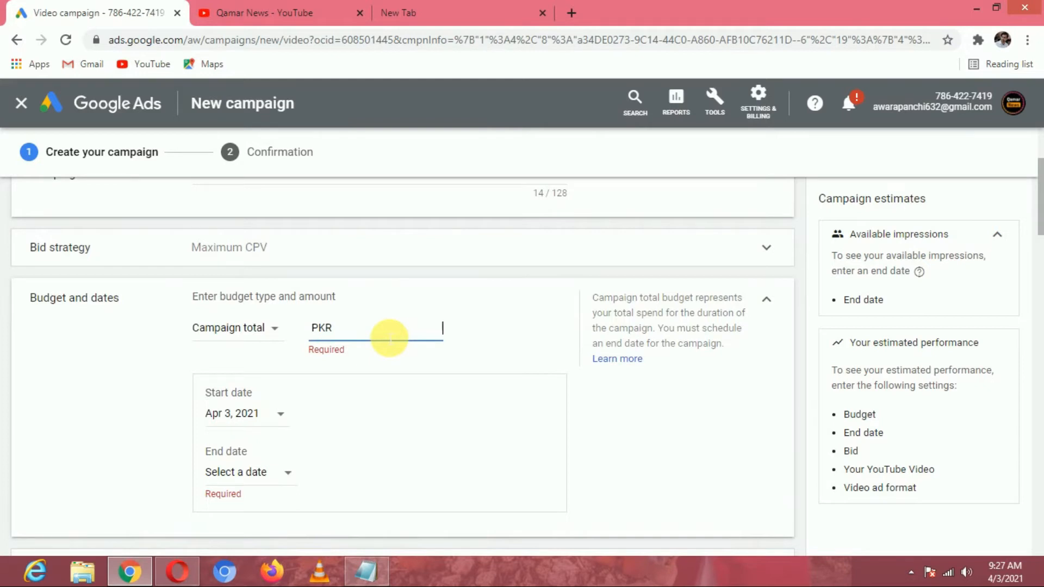
{"action": "type", "text": "1000"}
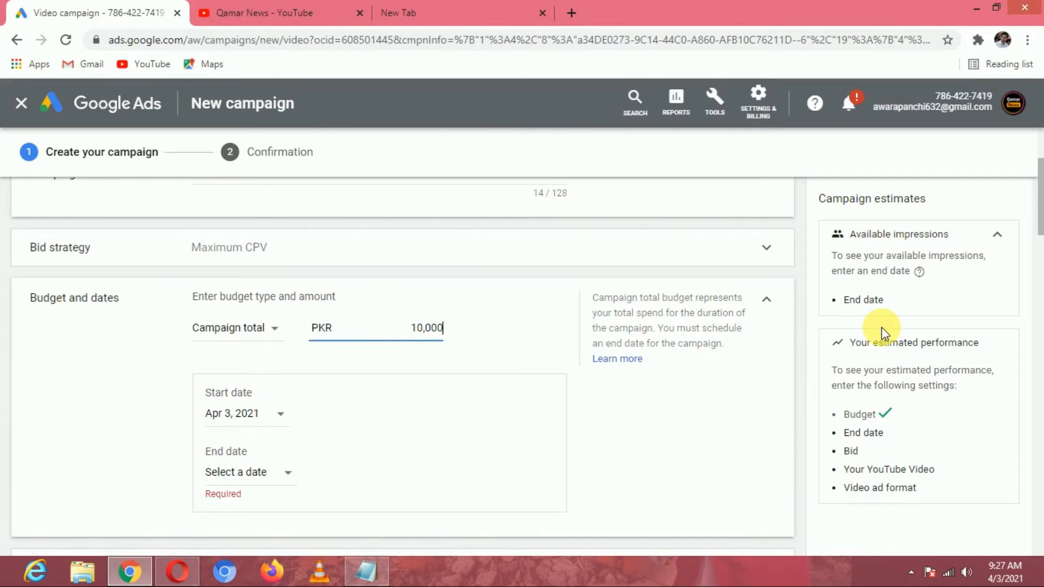
- Examine the campaign's start and end date settings, including the start date calendar
{"action": "left_click_drag", "start_coordinate": [1039, 208], "coordinate": [1040, 223]}
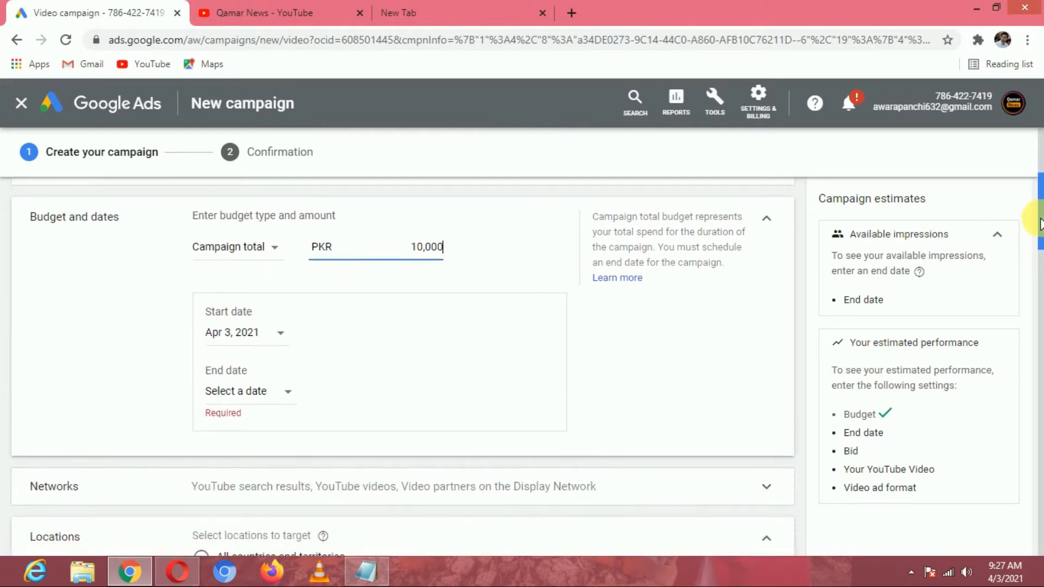
{"action": "left_click_drag", "start_coordinate": [200, 297], "coordinate": [342, 387]}
{"action": "left_click", "coordinate": [342, 387]}
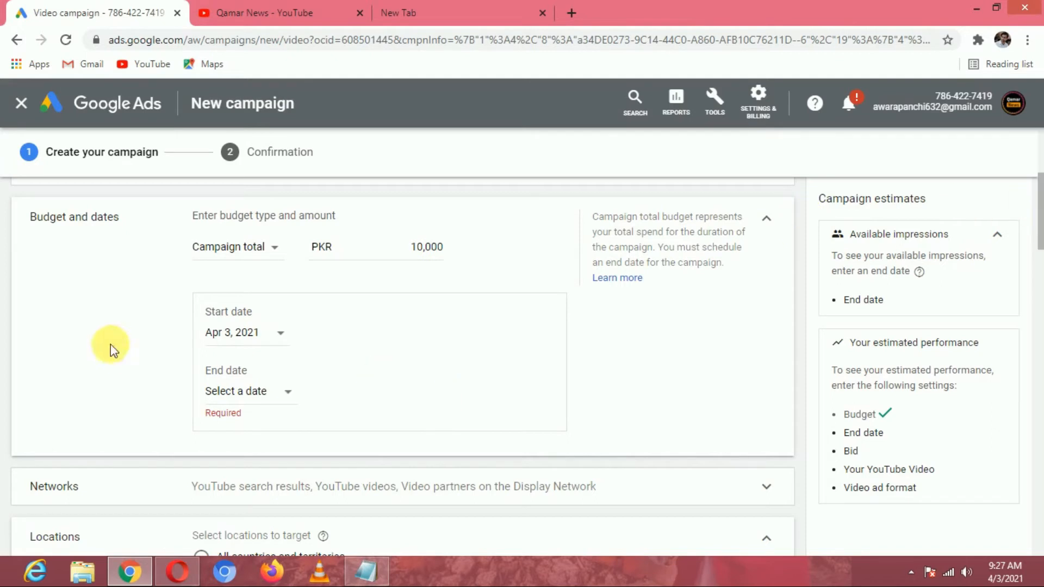
{"action": "left_click", "coordinate": [234, 333]}
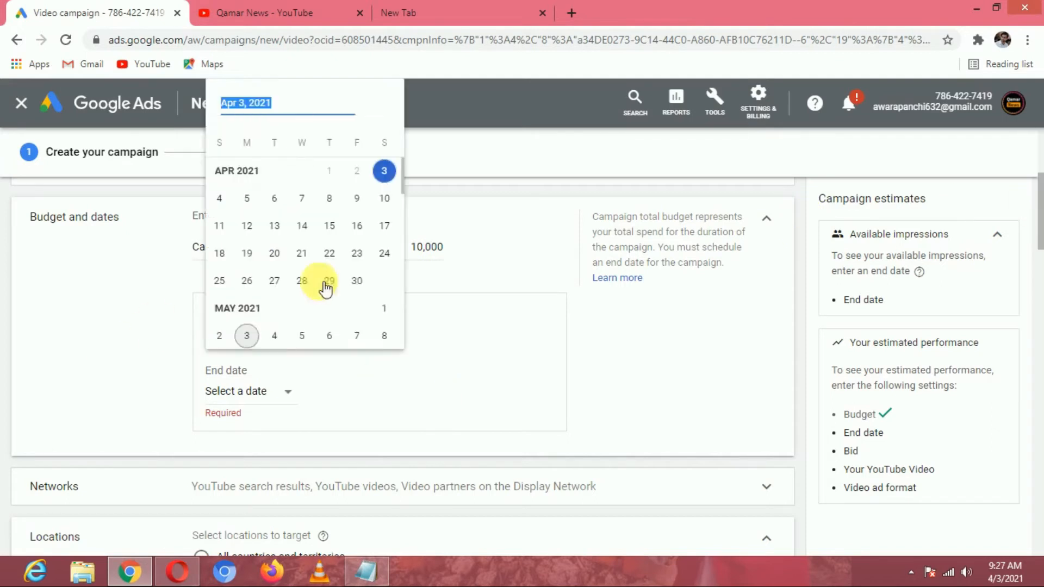
{"action": "left_click", "coordinate": [338, 373]}
- Add Bengali as the campaign's customer language, keeping Pakistan as the target location
{"action": "left_click_drag", "start_coordinate": [1040, 217], "coordinate": [1040, 268]}
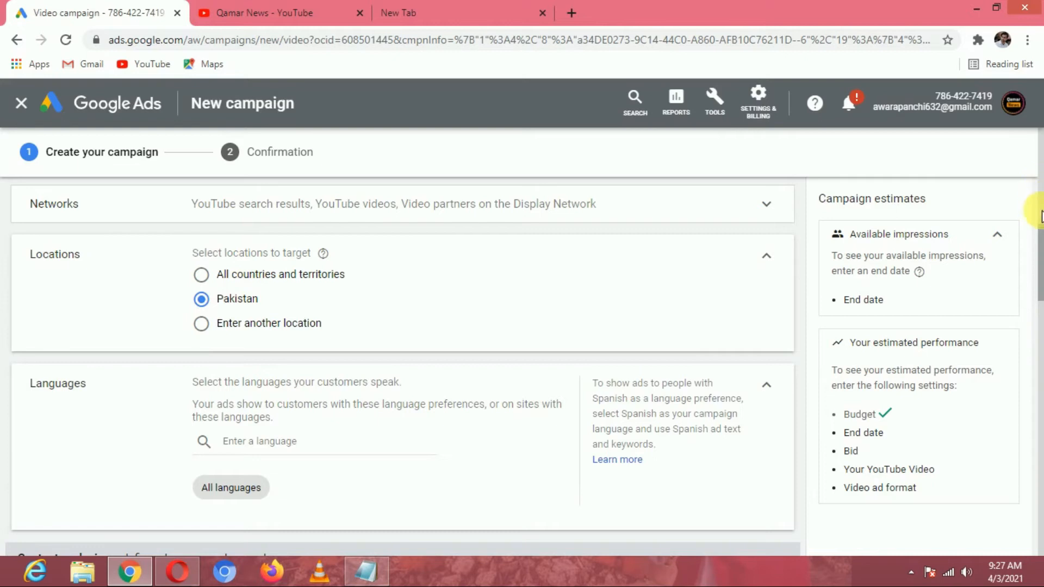
{"action": "left_click_drag", "start_coordinate": [1040, 250], "coordinate": [1040, 269]}
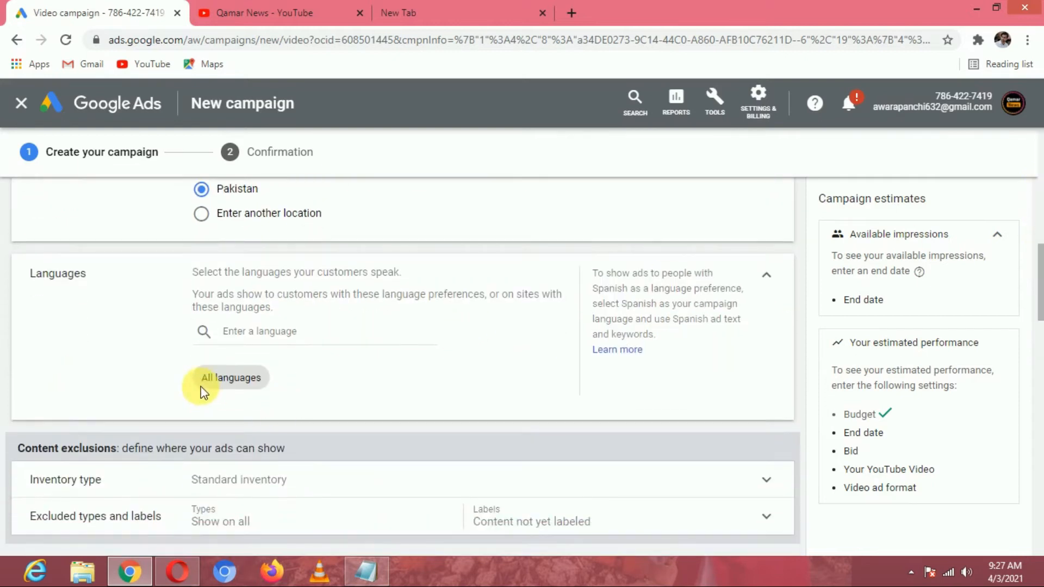
{"action": "left_click", "coordinate": [241, 333]}
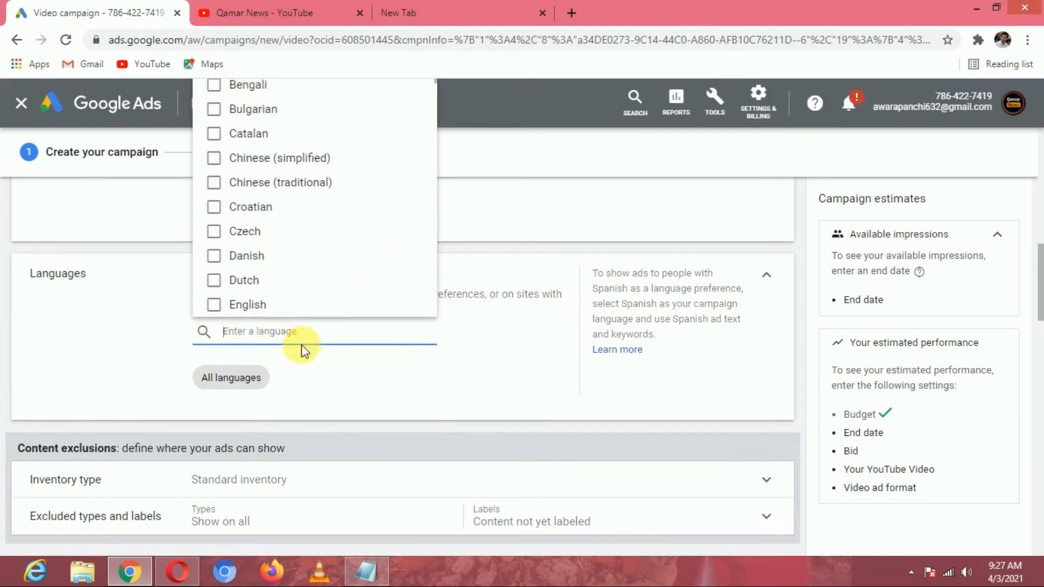
{"action": "left_click", "coordinate": [252, 87]}
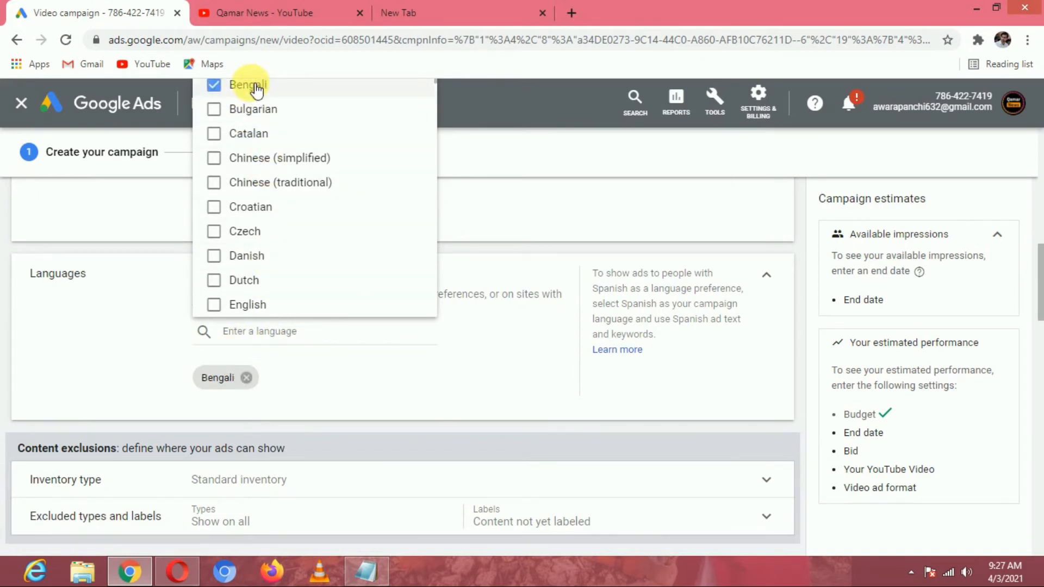
{"action": "left_click", "coordinate": [297, 336]}
{"action": "left_click", "coordinate": [433, 376]}
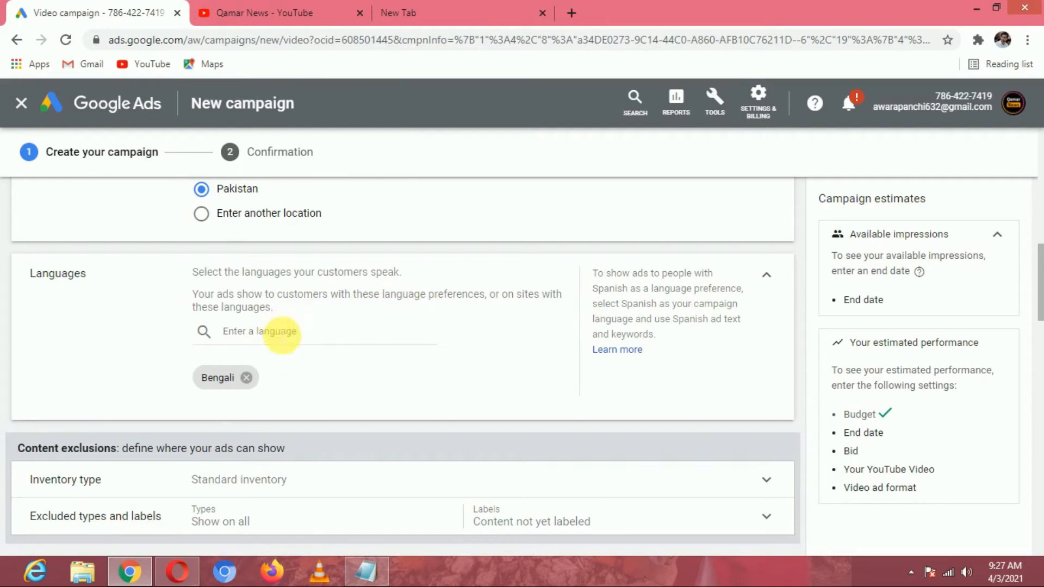
{"action": "left_click", "coordinate": [281, 333]}
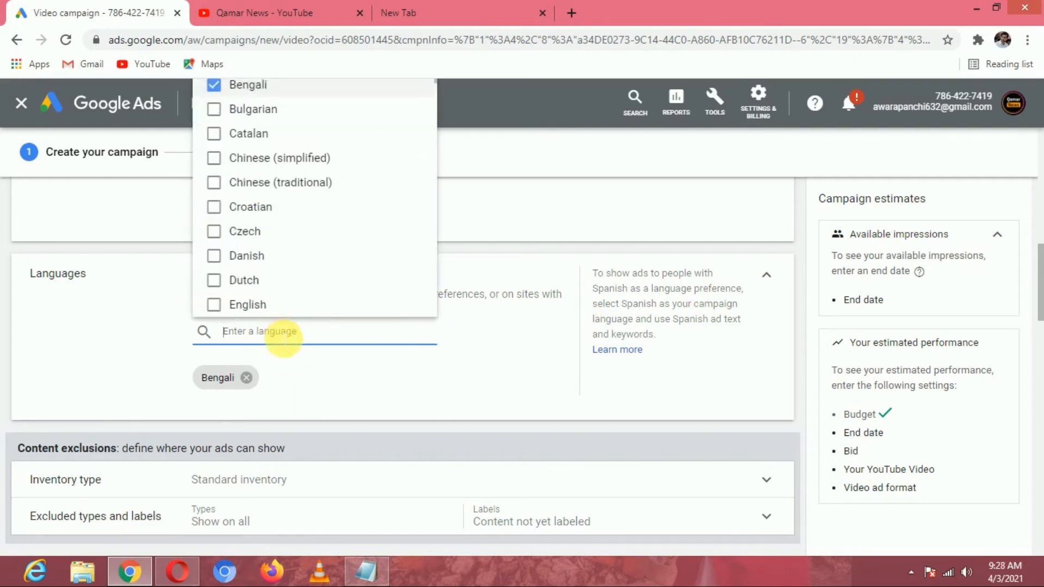
- Examine the ad group name and the maximum CPV bid setting of the new video campaign
{"action": "left_click_drag", "start_coordinate": [1039, 256], "coordinate": [1040, 321]}
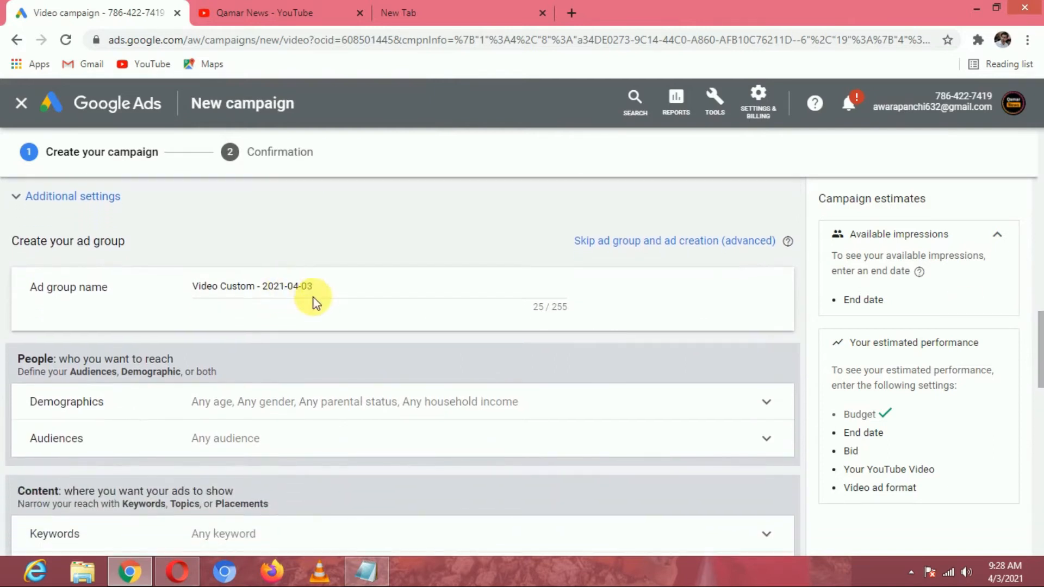
{"action": "left_click", "coordinate": [326, 292]}
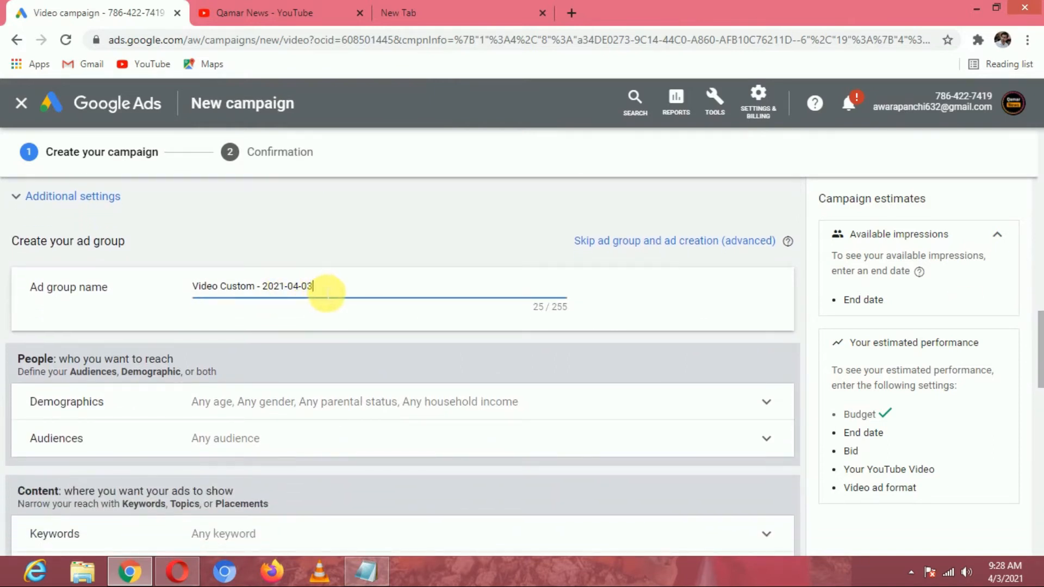
{"action": "left_click_drag", "start_coordinate": [326, 292], "coordinate": [185, 292]}
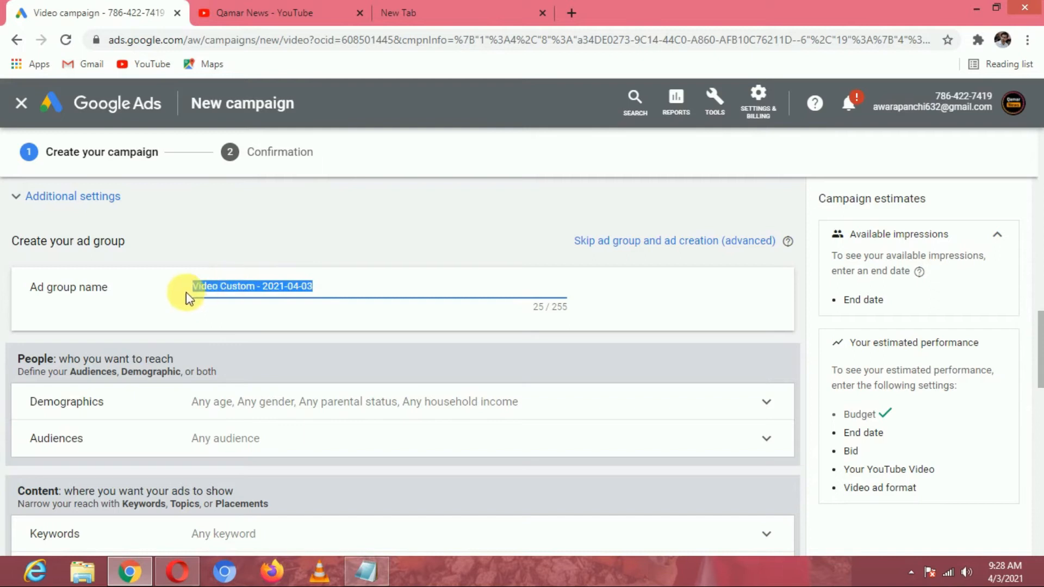
{"action": "left_click_drag", "start_coordinate": [1040, 325], "coordinate": [1041, 392]}
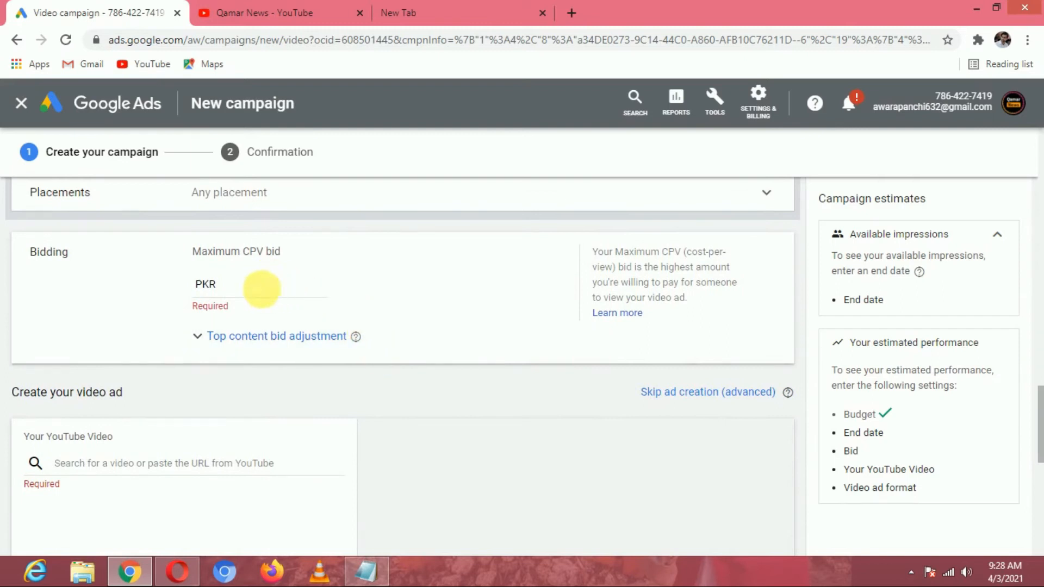
{"action": "left_click", "coordinate": [268, 294]}
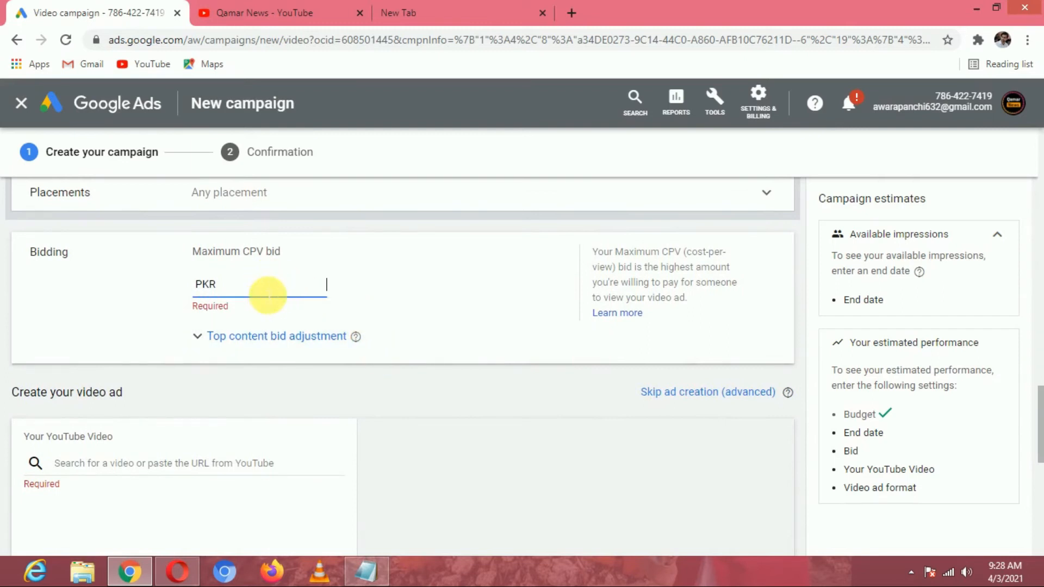
- Search for the ad's YouTube video with "How To Make Money With Google Adsense" and try to create the campaign
{"action": "scroll", "coordinate": [207, 302], "scroll_direction": "down", "scroll_amount": 3}
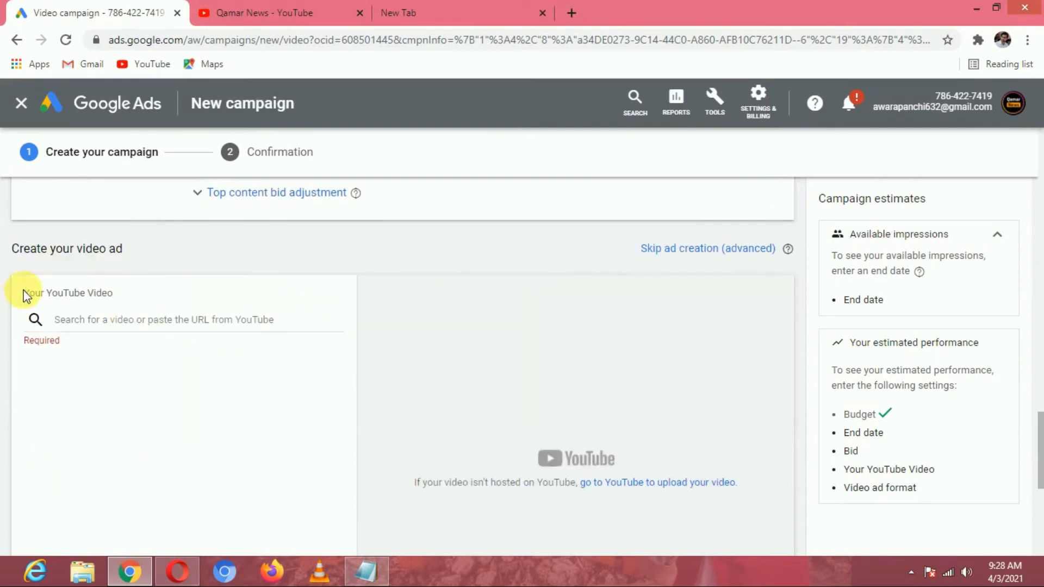
{"action": "left_click", "coordinate": [112, 325]}
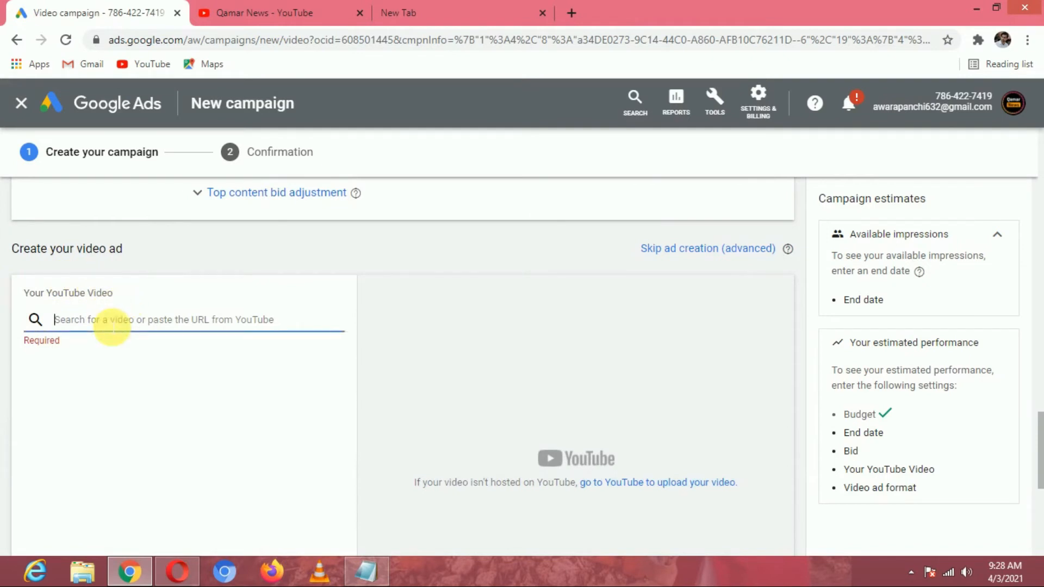
{"action": "type", "text": "How To Make Money With Google Adsense"}
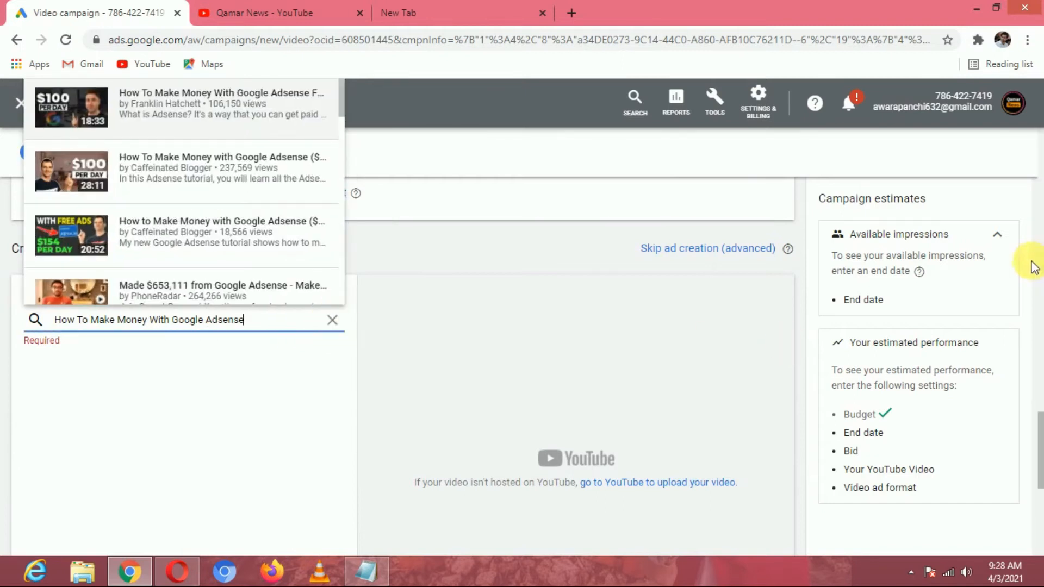
{"action": "left_click_drag", "start_coordinate": [1040, 429], "coordinate": [1041, 506]}
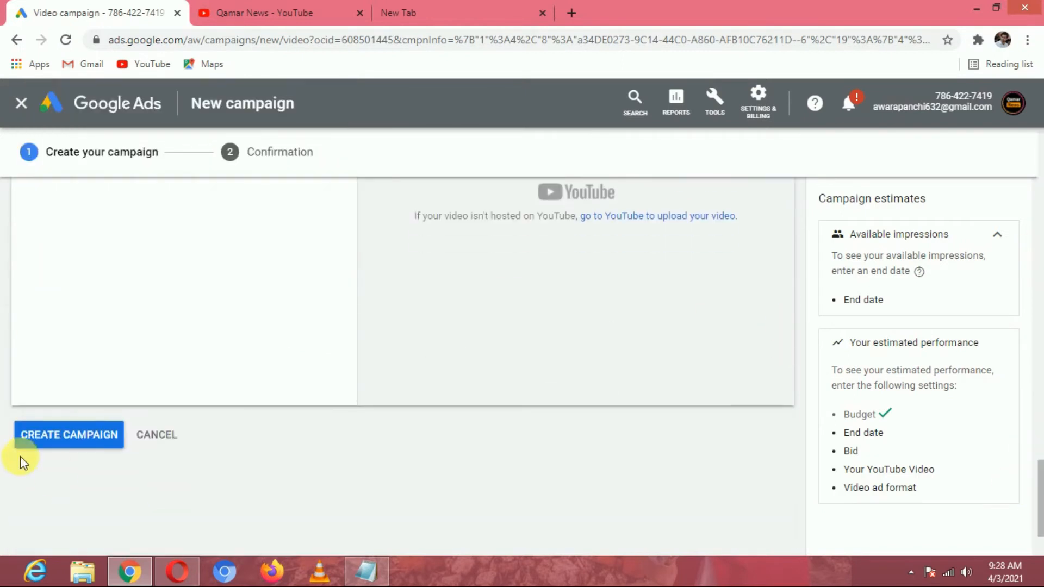
{"action": "left_click", "coordinate": [43, 433]}
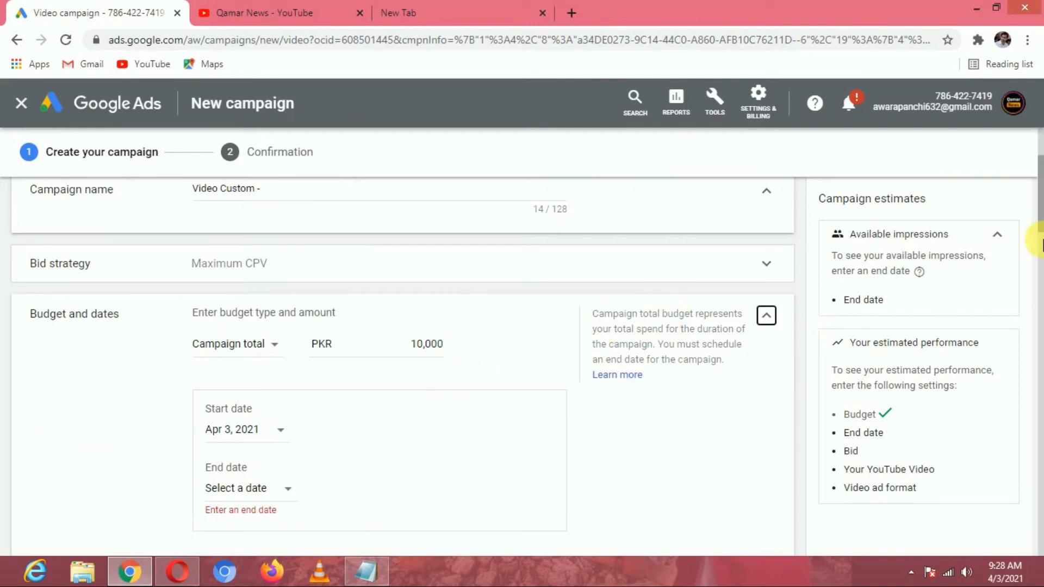
- Clear the search text for the ad's YouTube video, leaving the empty search box ready for a video URL
{"action": "left_click_drag", "start_coordinate": [1040, 179], "coordinate": [1040, 443]}
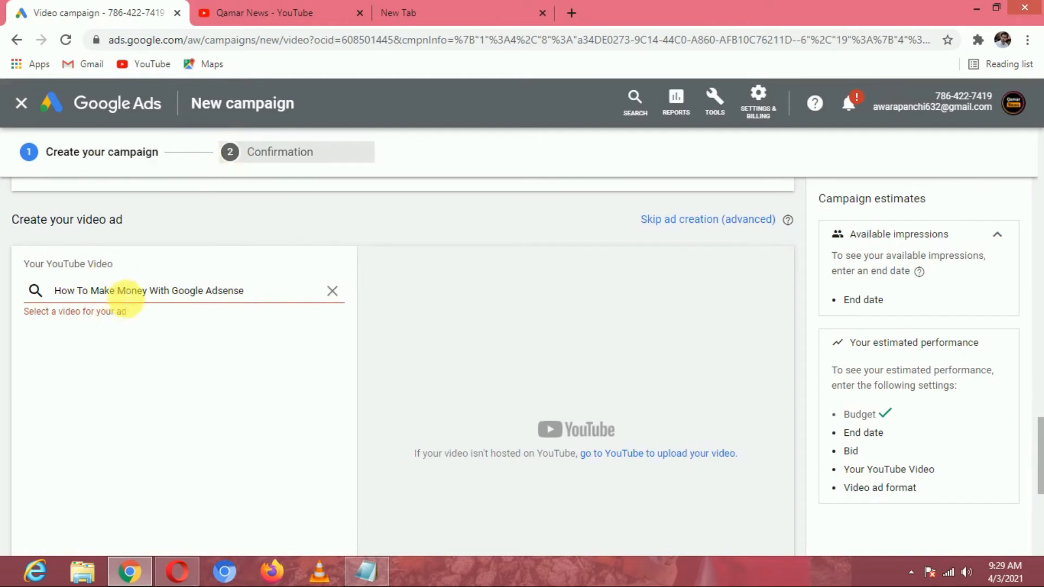
{"action": "scroll", "coordinate": [1039, 483], "scroll_direction": "down", "scroll_amount": 5}
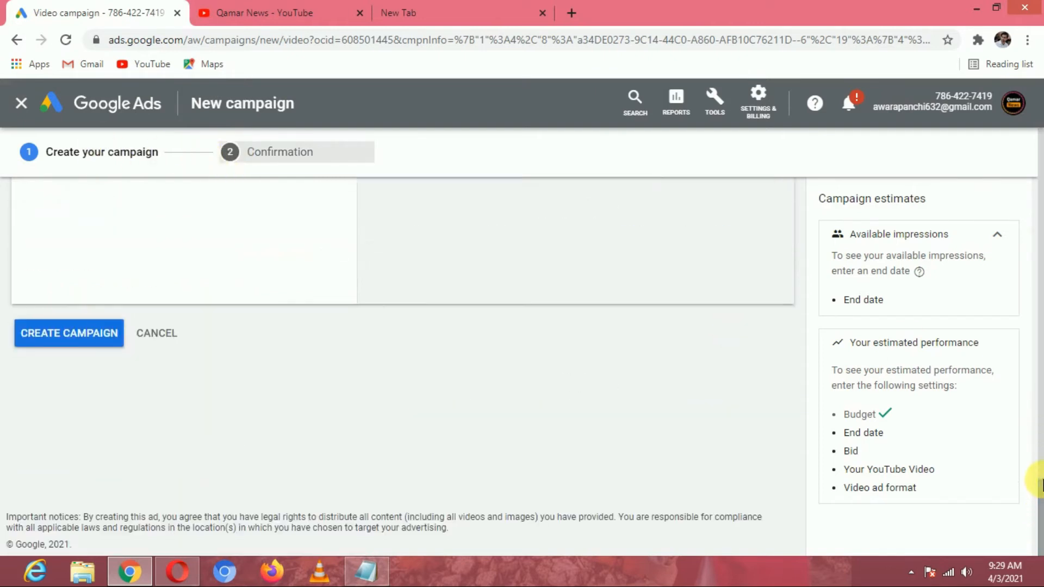
{"action": "mouse_move", "coordinate": [1040, 483]}
{"action": "left_mouse_down"}
{"action": "mouse_move", "coordinate": [1039, 204]}
{"action": "mouse_move", "coordinate": [1039, 479]}
{"action": "left_mouse_up"}
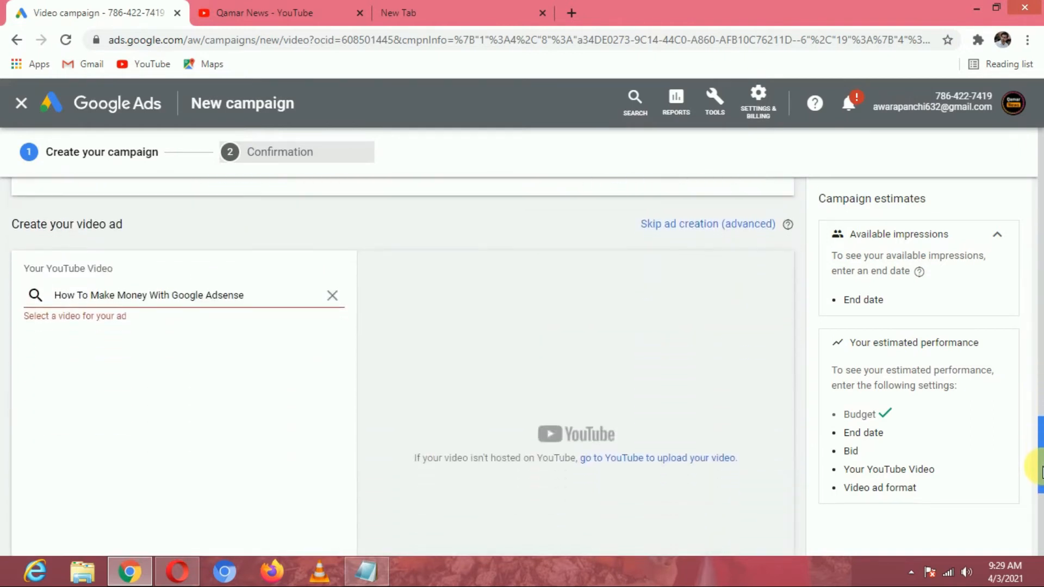
{"action": "left_click", "coordinate": [332, 296]}
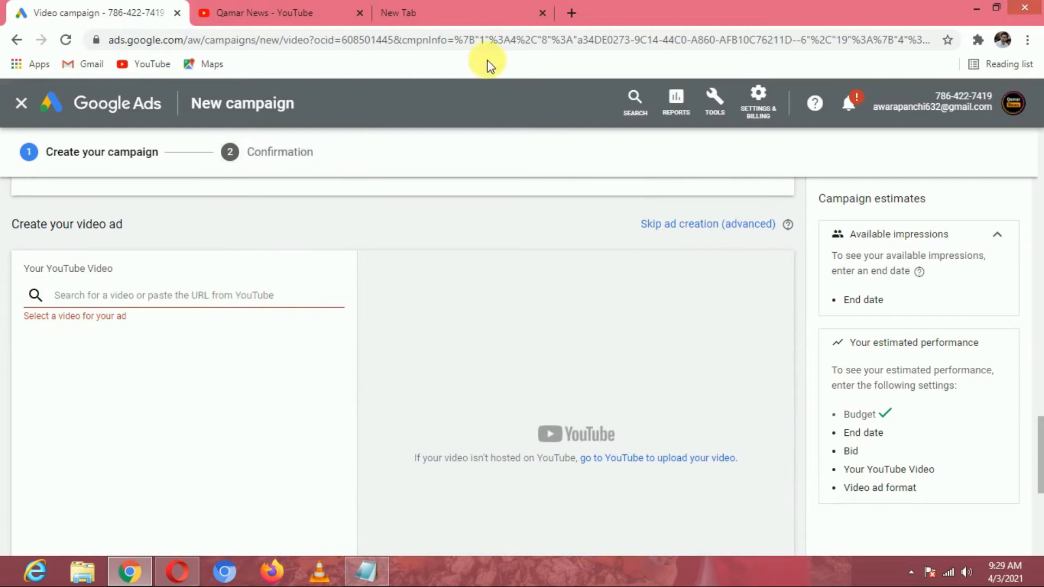
{"action": "left_click_drag", "start_coordinate": [538, 49], "coordinate": [431, 243]}
{"action": "left_click", "coordinate": [240, 303]}
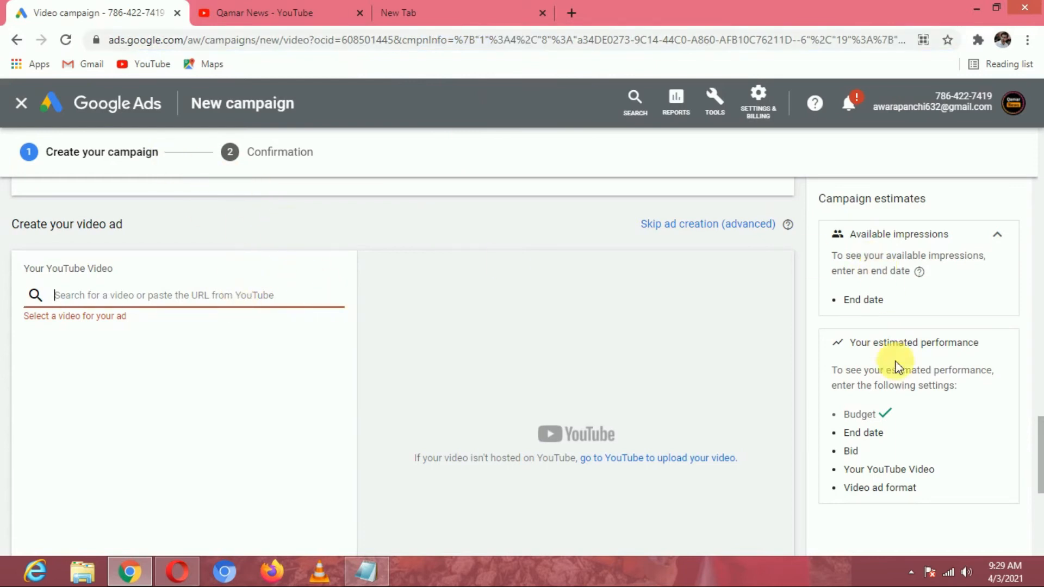
- Open Keyword Planner, leaving the new video campaign without saving it
{"action": "scroll", "coordinate": [1041, 502], "scroll_direction": "down", "scroll_amount": 4}
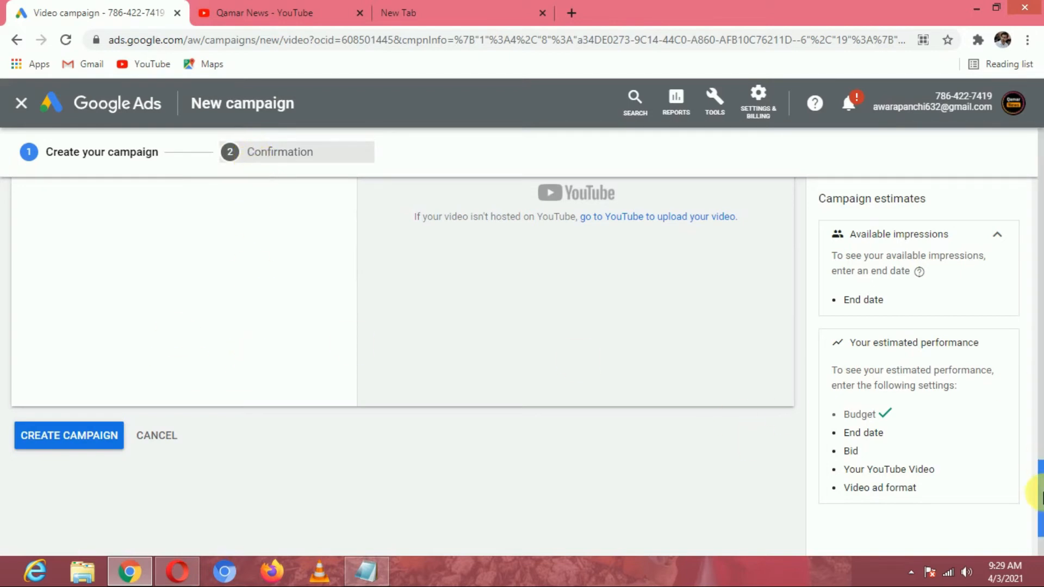
{"action": "left_click_drag", "start_coordinate": [1038, 514], "coordinate": [1041, 188]}
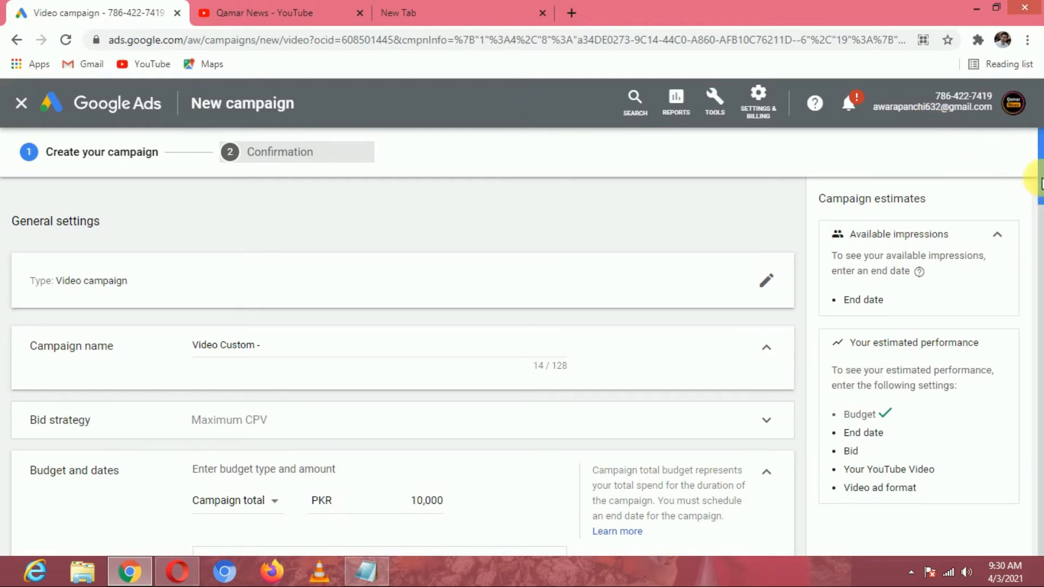
{"action": "mouse_move", "coordinate": [1041, 176]}
{"action": "left_mouse_down"}
{"action": "mouse_move", "coordinate": [1038, 191]}
{"action": "mouse_move", "coordinate": [1039, 173]}
{"action": "left_mouse_up"}
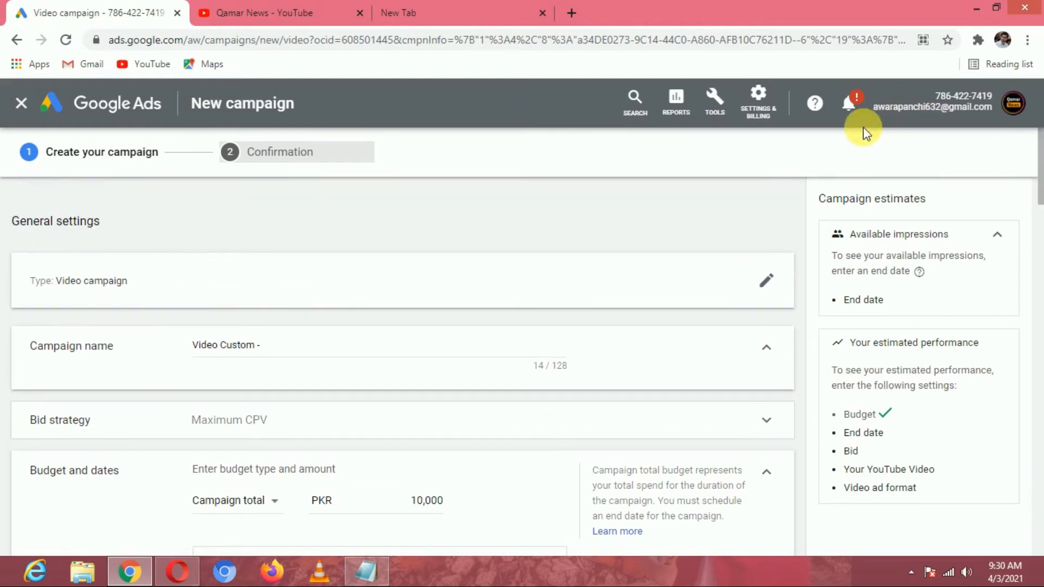
{"action": "left_click", "coordinate": [715, 108]}
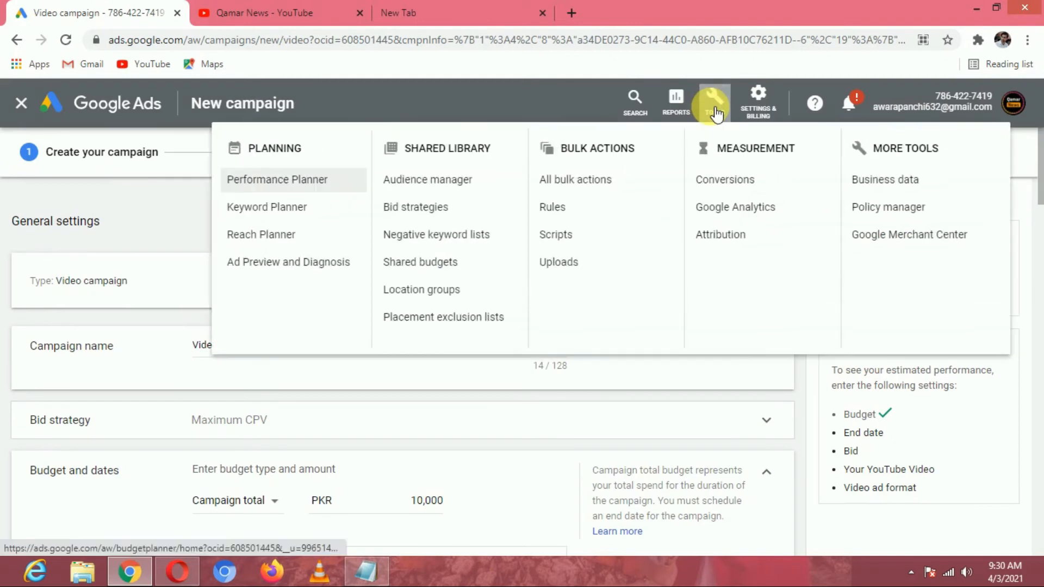
{"action": "left_click", "coordinate": [287, 214]}
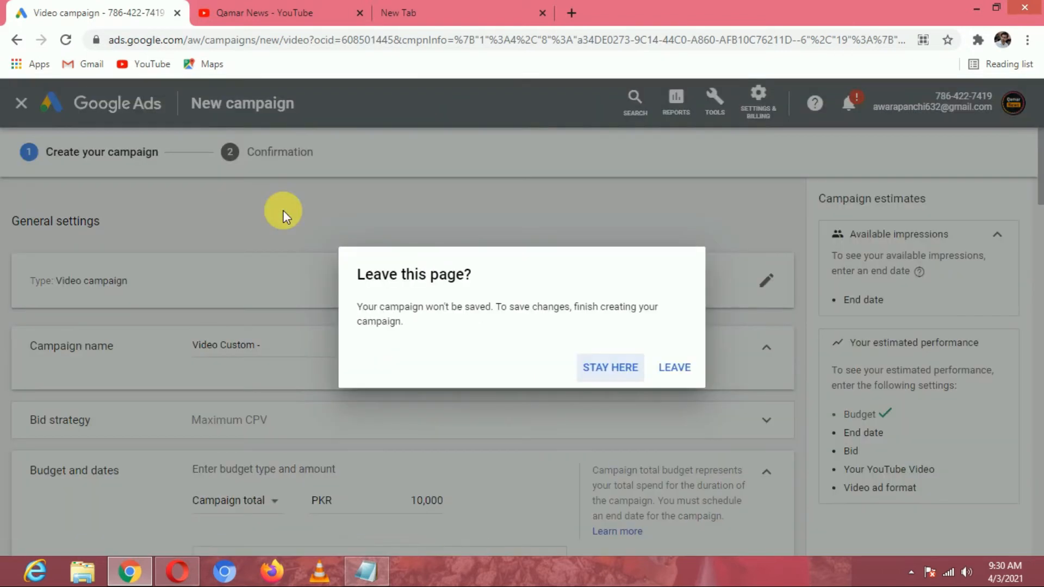
{"action": "left_click", "coordinate": [668, 375]}
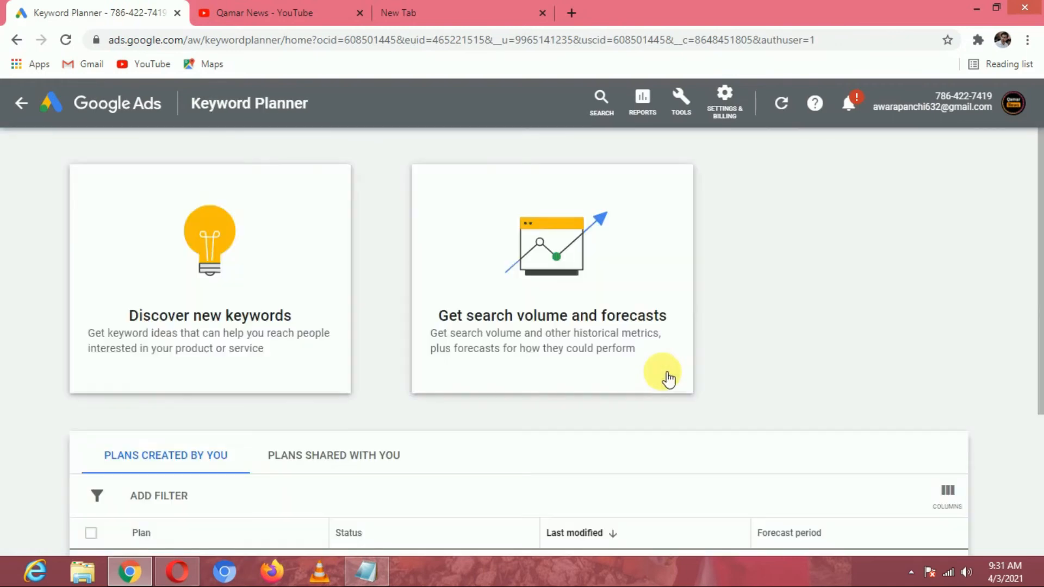
- Discover new keywords for "how to earn money youtube" with English and Pakistan as language and location
{"action": "left_click_drag", "start_coordinate": [1041, 316], "coordinate": [1042, 288]}
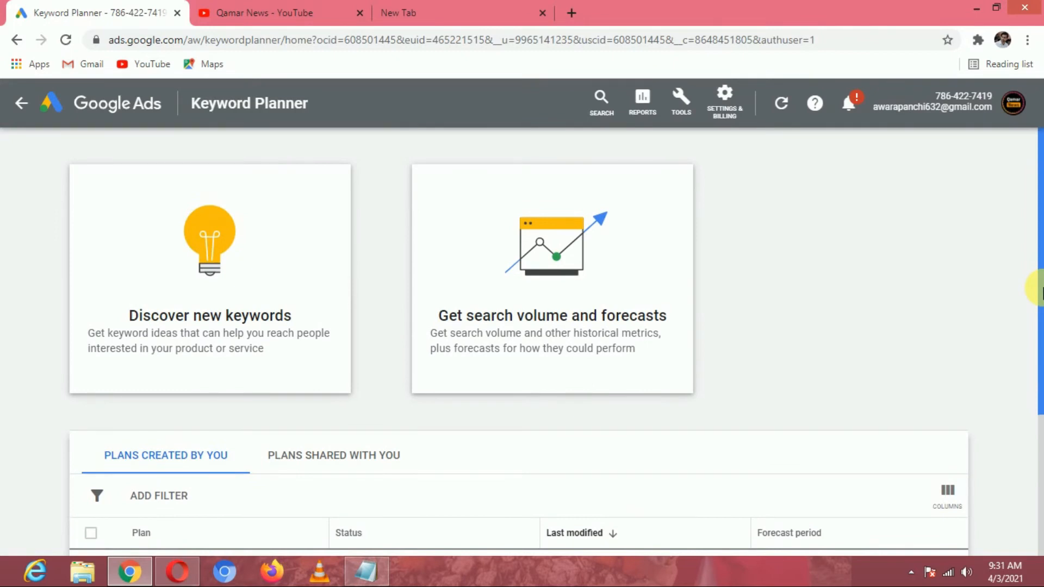
{"action": "left_click", "coordinate": [247, 282]}
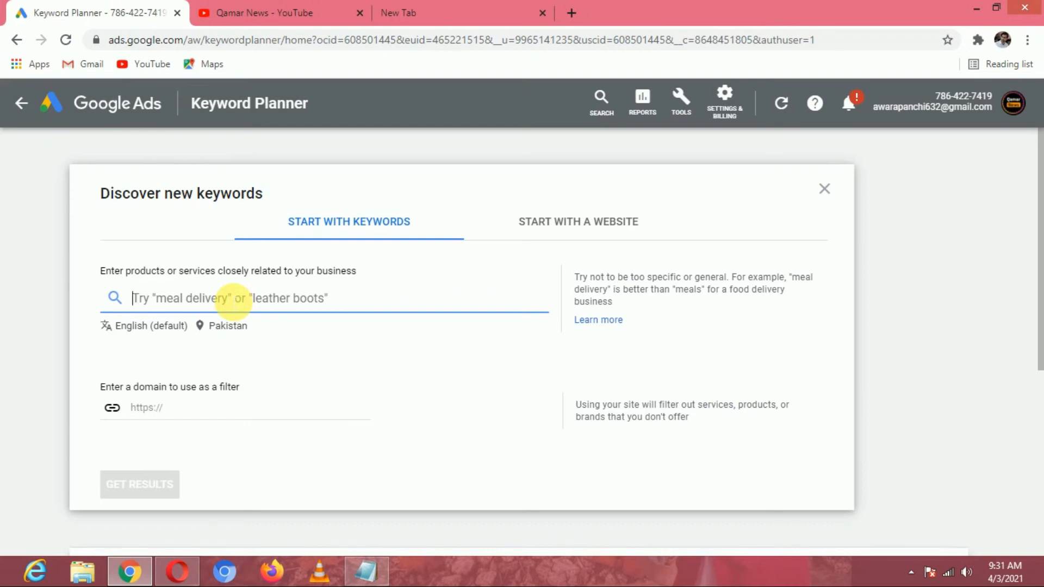
{"action": "type", "text": "how t"}
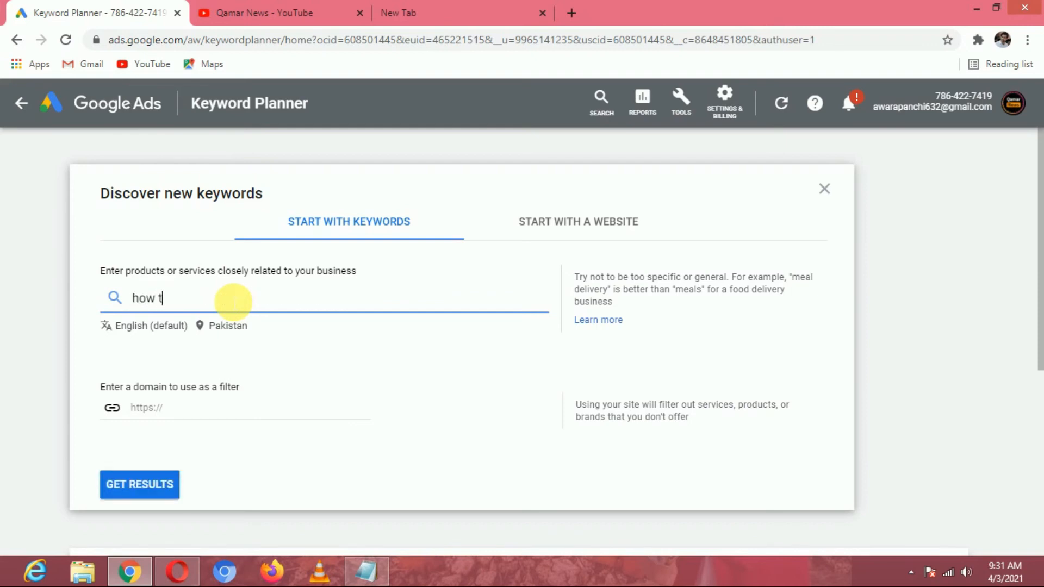
{"action": "type", "text": "o earn money youtube"}
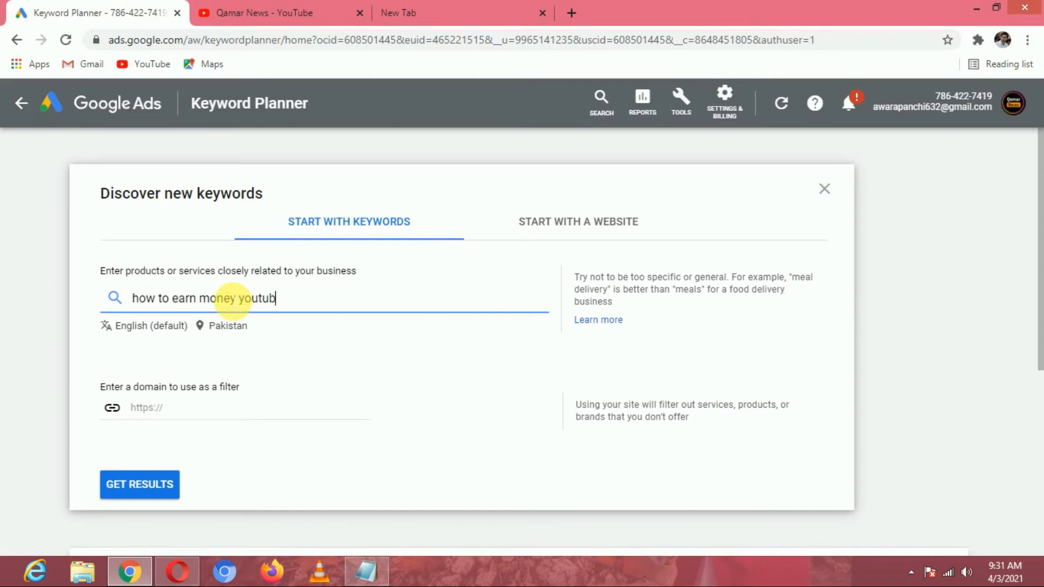
{"action": "left_click", "coordinate": [128, 485]}
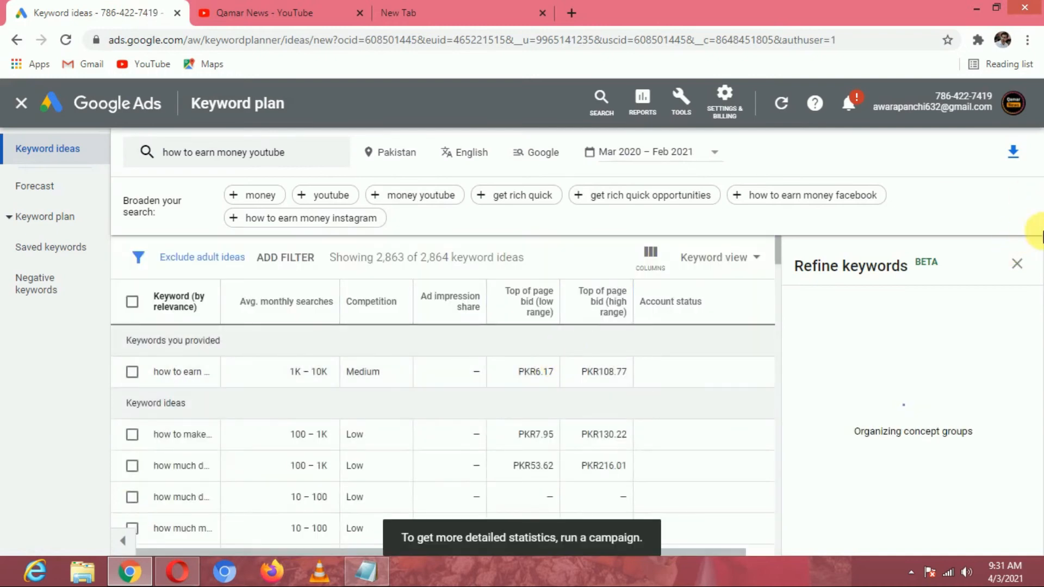
- Hide the keyword refinement suggestions and examine the keyword ideas' average monthly searches, competition and bid ranges
{"action": "left_click", "coordinate": [1015, 267]}
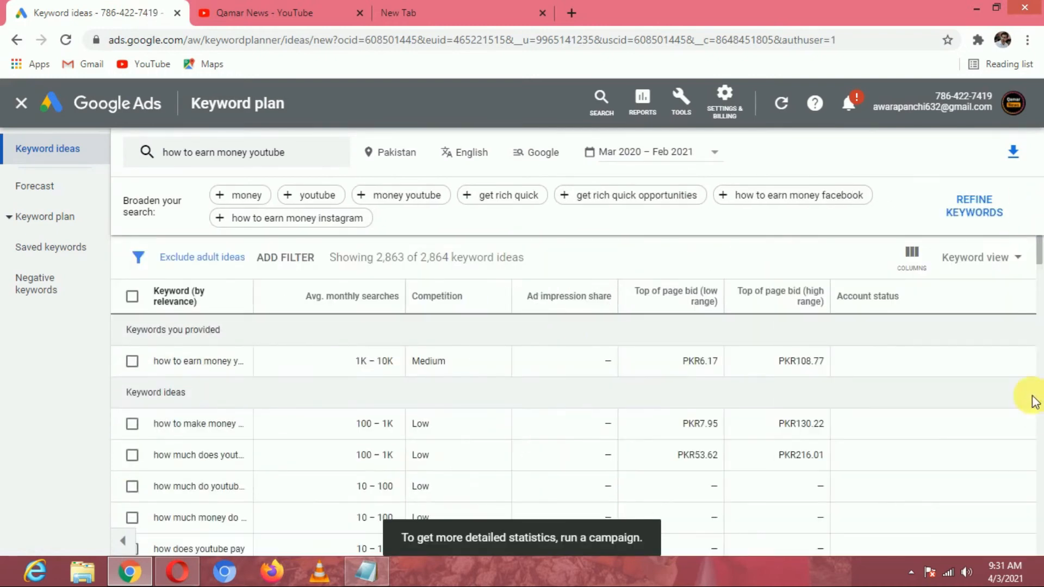
{"action": "left_click_drag", "start_coordinate": [1039, 259], "coordinate": [1035, 256]}
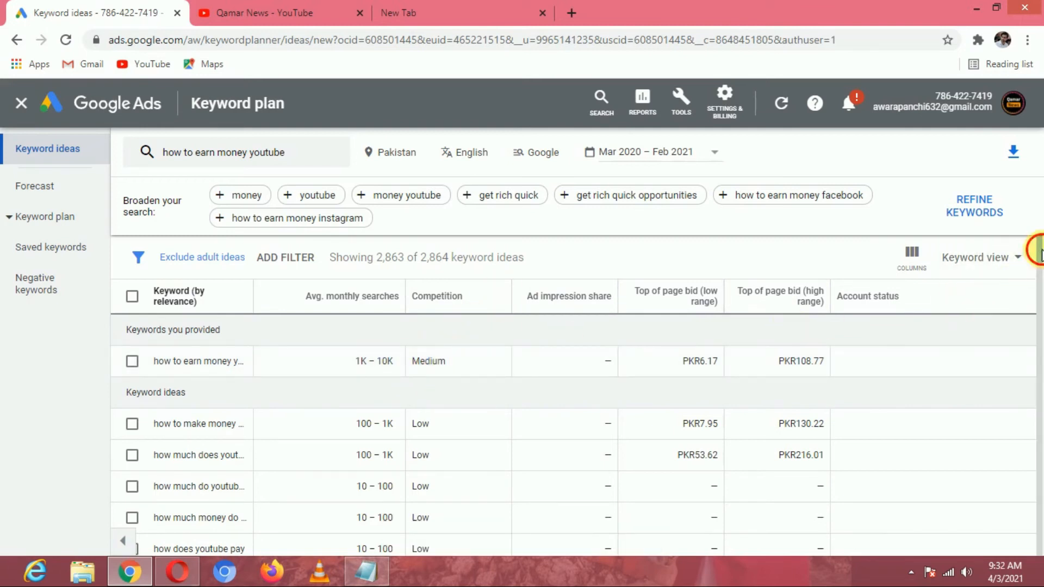
{"action": "left_click_drag", "start_coordinate": [1041, 250], "coordinate": [1041, 261]}
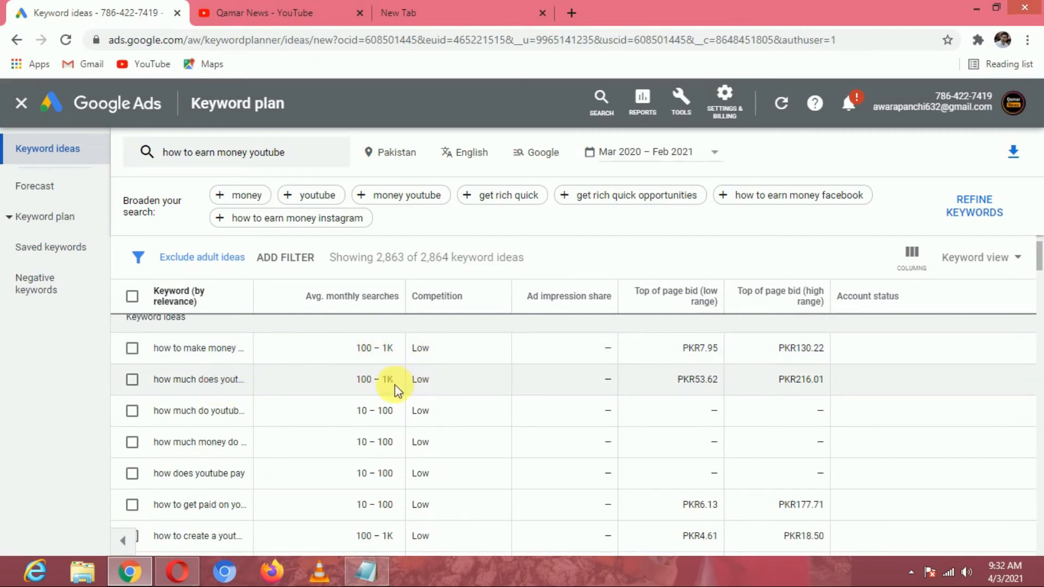
- Replace the searched keyword with the suggested broader keyword "money youtube" and get its keyword ideas
{"action": "scroll", "coordinate": [1037, 277], "scroll_direction": "down", "scroll_amount": 2}
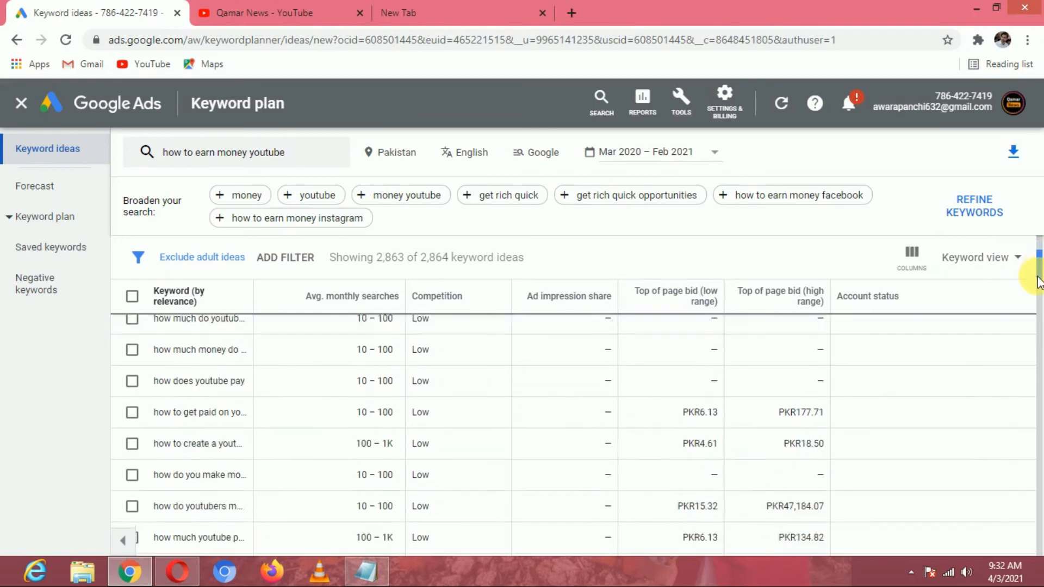
{"action": "scroll", "coordinate": [1037, 280], "scroll_direction": "down", "scroll_amount": 3}
{"action": "scroll", "coordinate": [1037, 286], "scroll_direction": "up", "scroll_amount": 1}
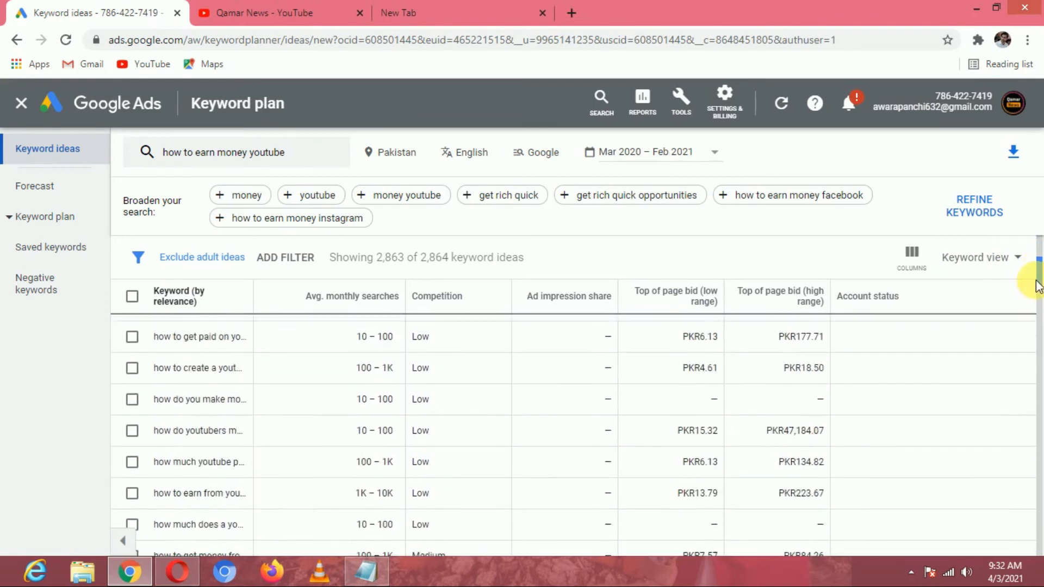
{"action": "scroll", "coordinate": [1036, 280], "scroll_direction": "up", "scroll_amount": 4}
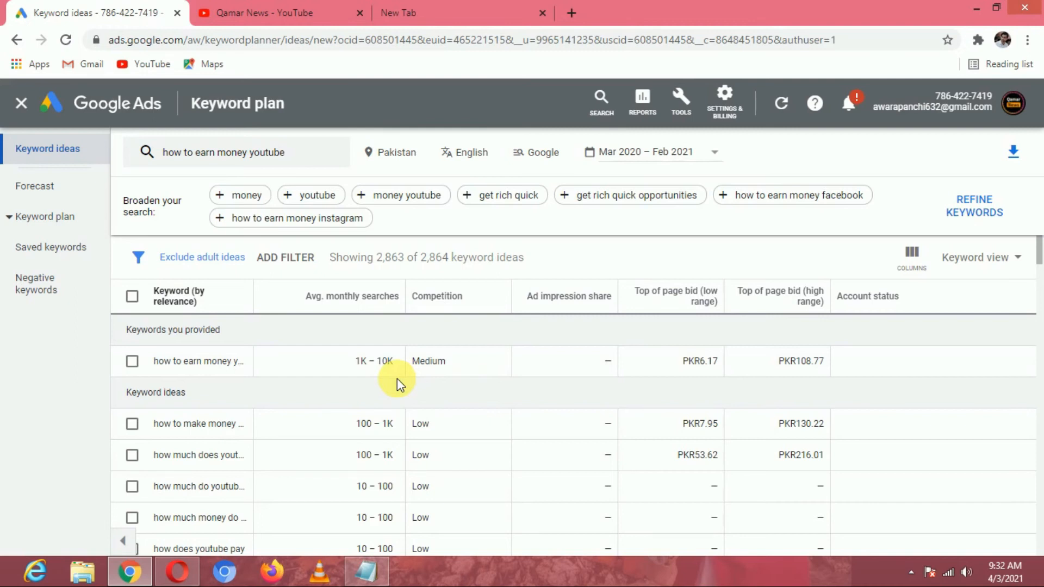
{"action": "left_click_drag", "start_coordinate": [194, 197], "coordinate": [401, 226]}
{"action": "left_click", "coordinate": [398, 195]}
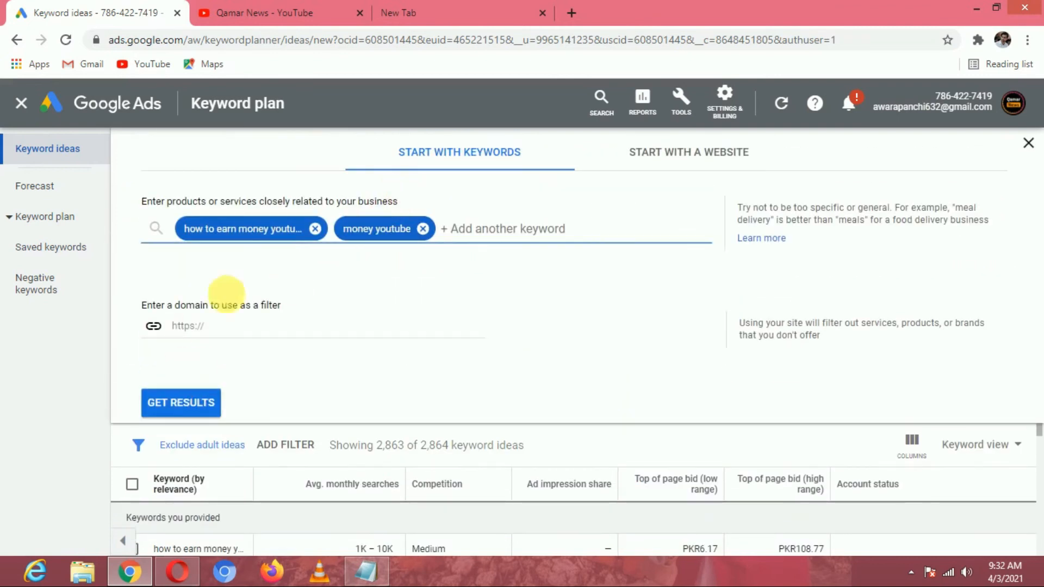
{"action": "left_click", "coordinate": [315, 229]}
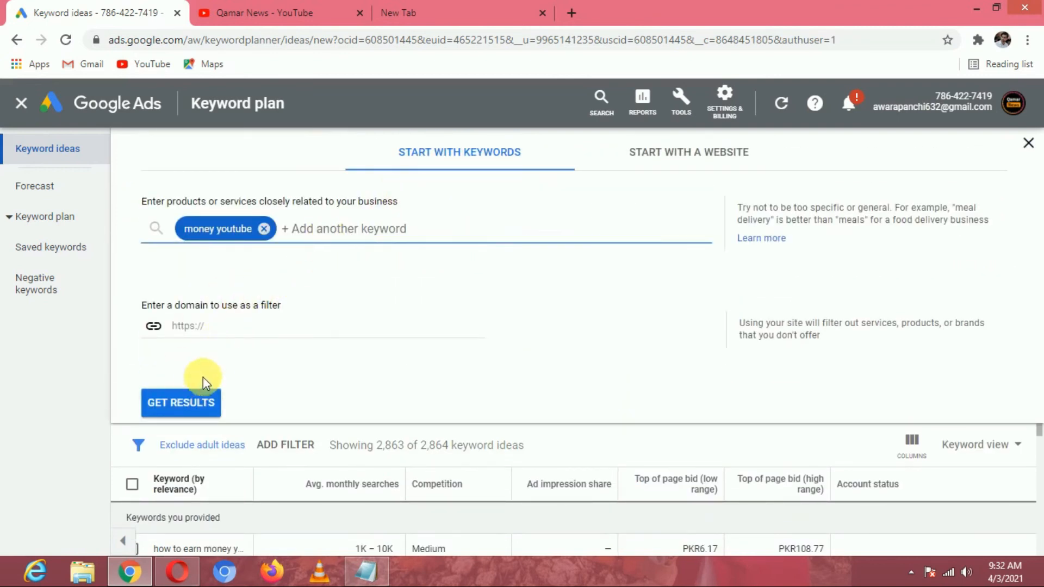
{"action": "left_click", "coordinate": [181, 405]}
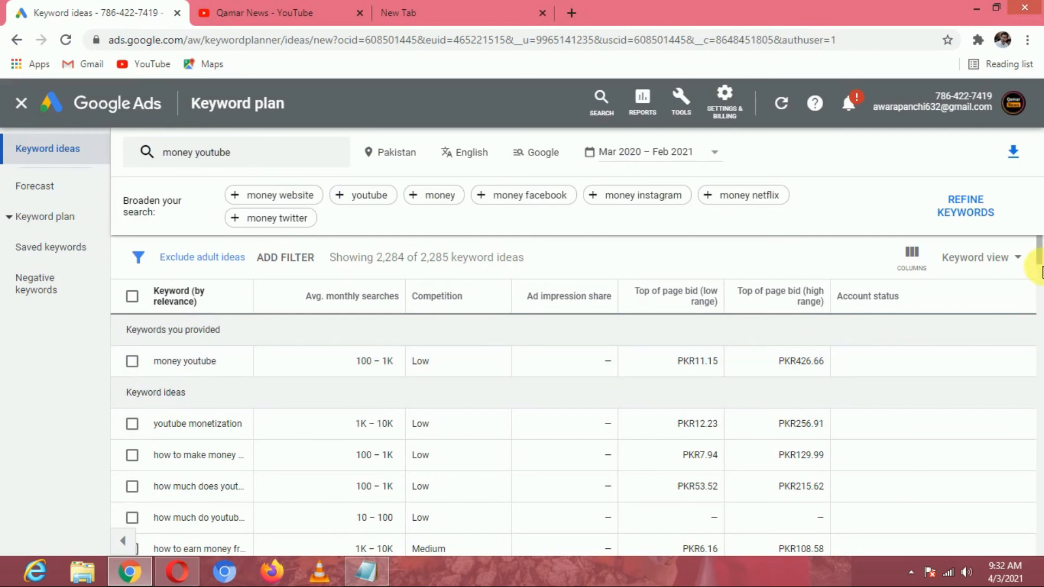
- Review the "money youtube" keyword ideas and switch to the Qamar News channel's videos page on YouTube
{"action": "scroll", "coordinate": [1041, 271], "scroll_direction": "down", "scroll_amount": 2}
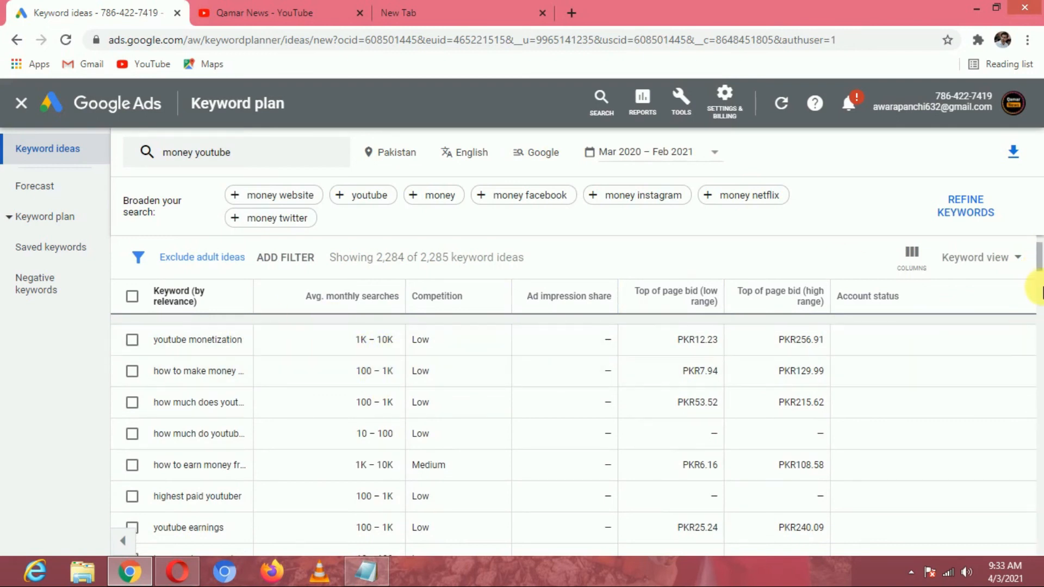
{"action": "scroll", "coordinate": [1040, 272], "scroll_direction": "up", "scroll_amount": 2}
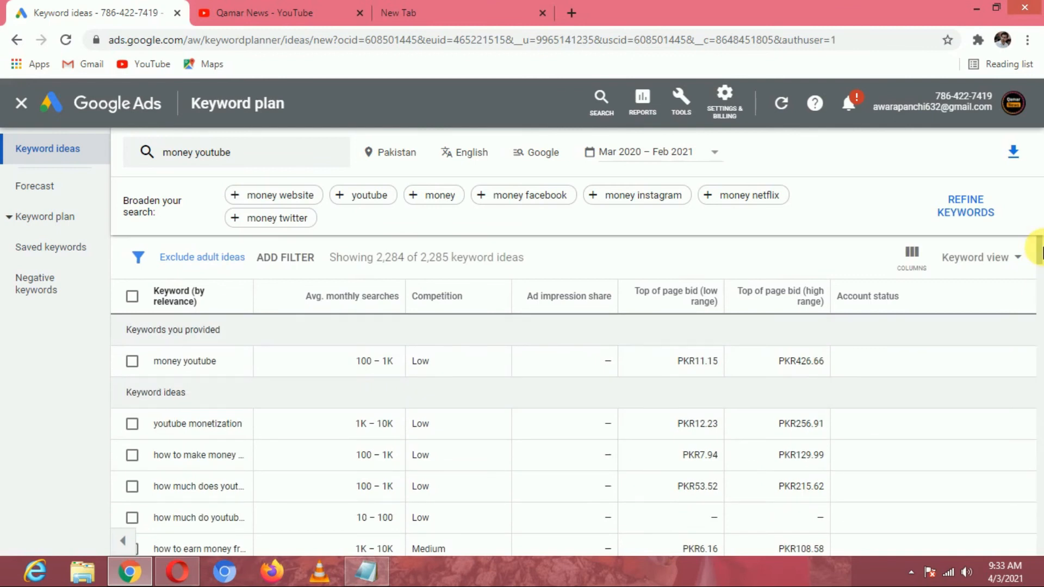
{"action": "left_click", "coordinate": [266, 161]}
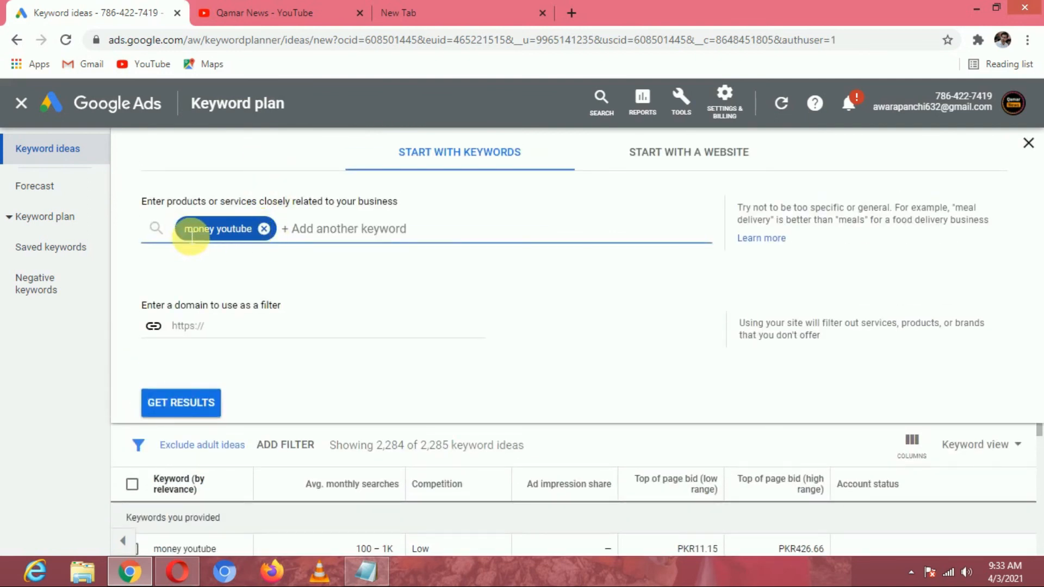
{"action": "left_click", "coordinate": [272, 12]}
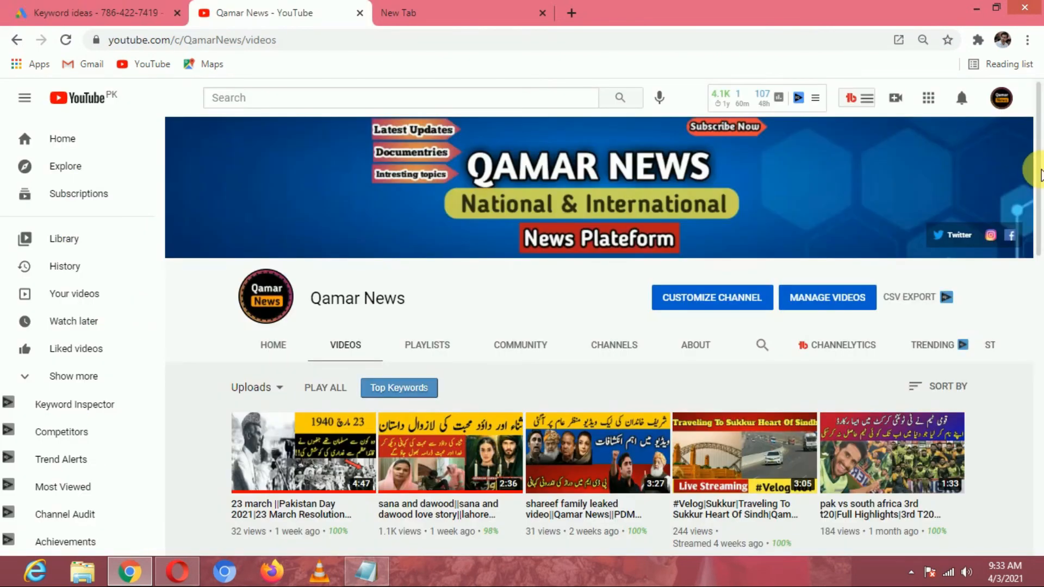